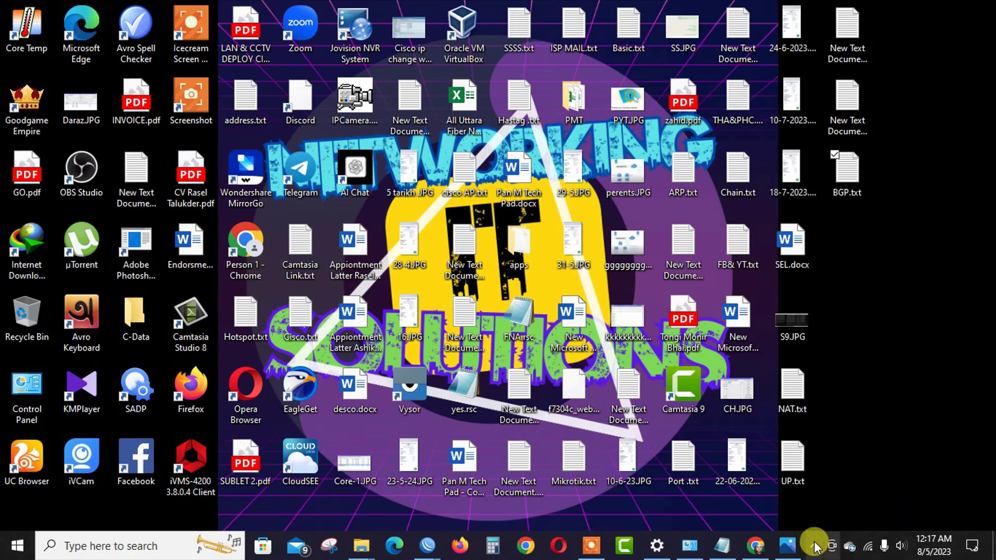
Review the iBGP and eBGP topology of the three routers in the Area 100.png diagram, and minimise it
mouse_move(787, 545)
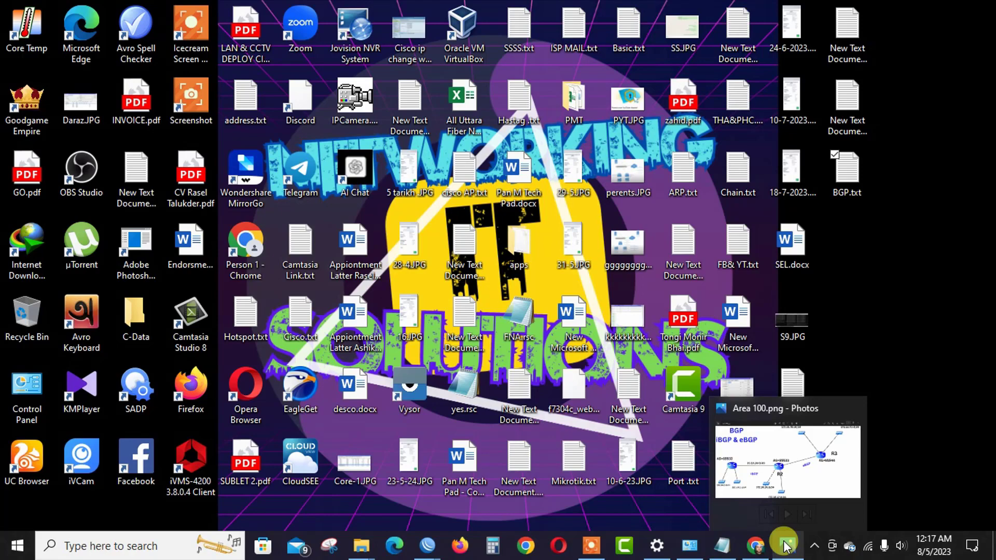
left_click(785, 546)
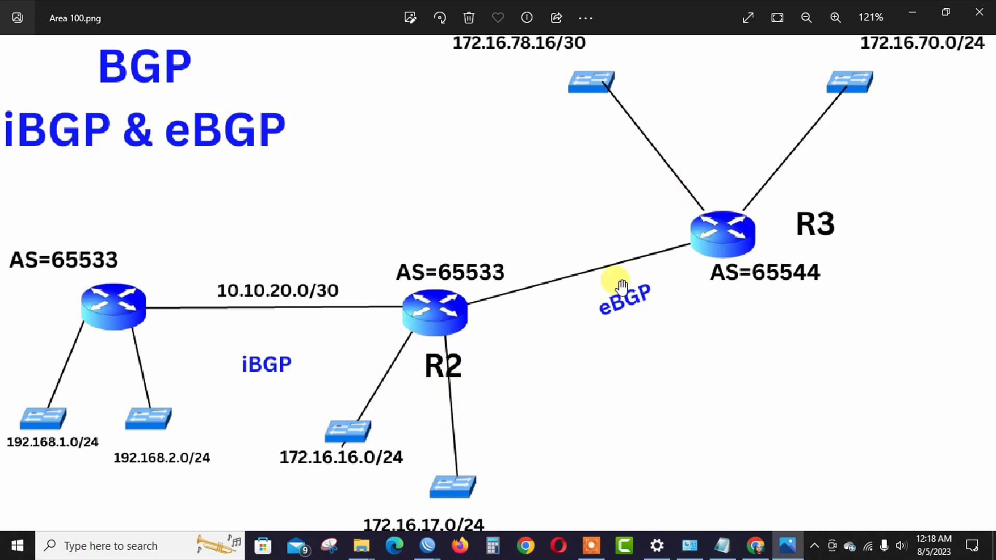
left_click(914, 17)
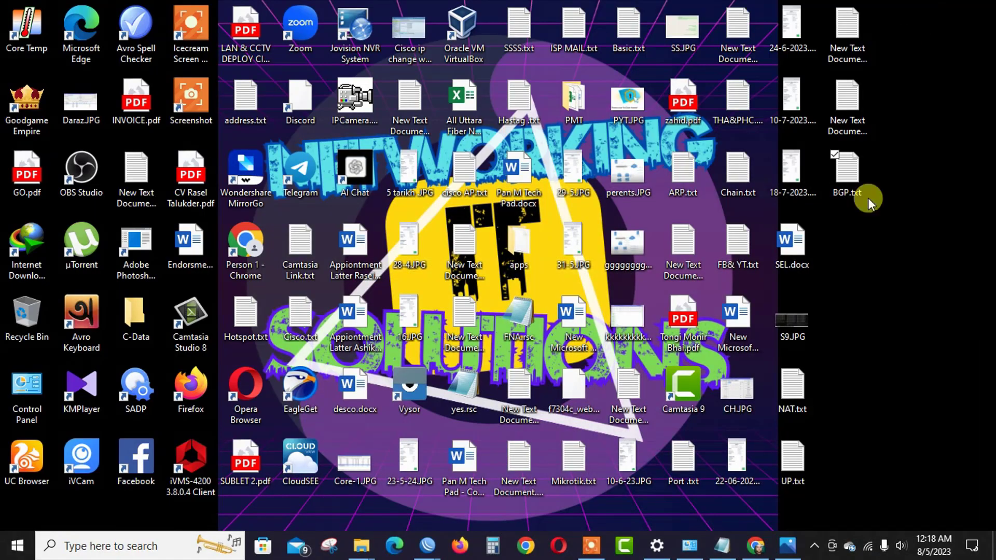
Switch to WinBox and arrange the Router 1 and Router 2 sessions side by side with their route lists showing
mouse_move(430, 549)
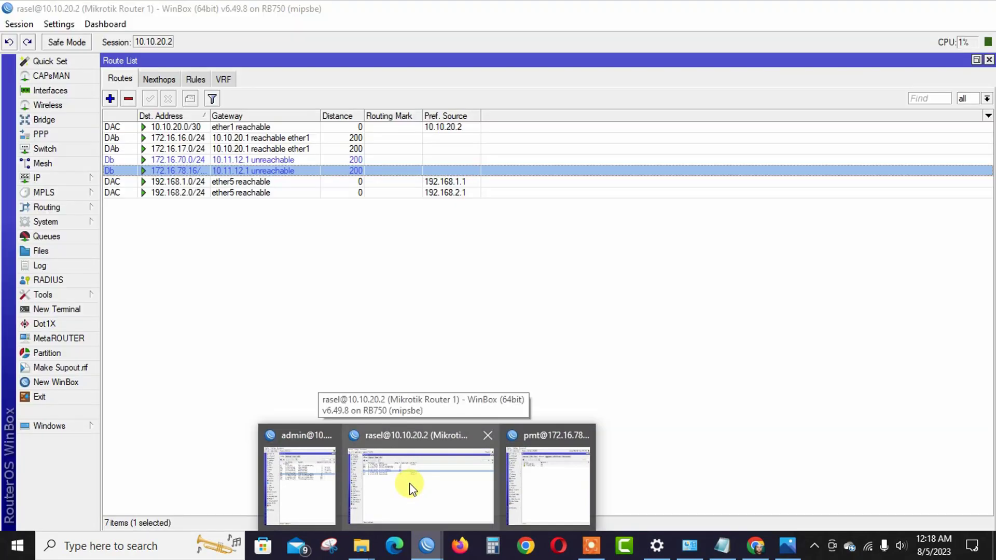
left_click(409, 483)
mouse_move(426, 545)
left_click(315, 475)
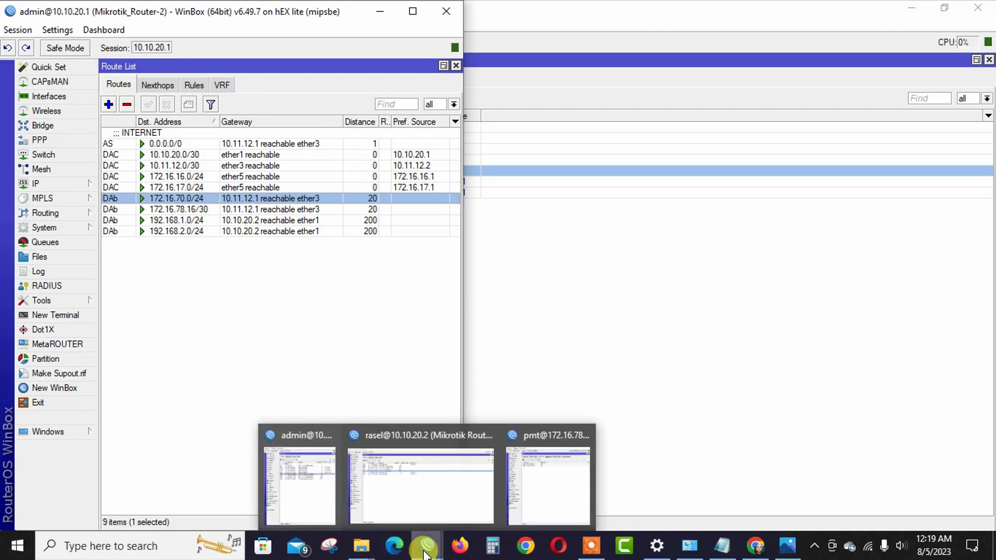
left_click(448, 491)
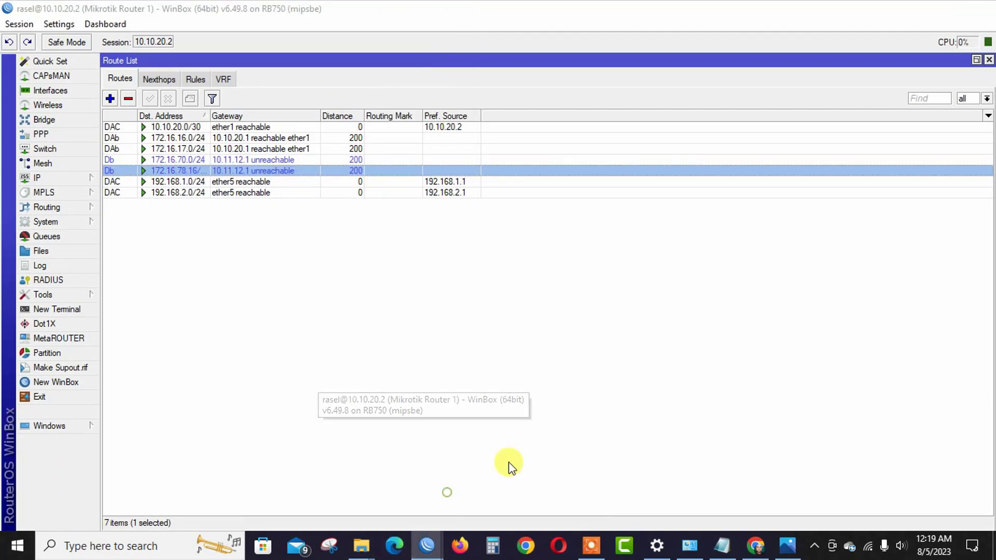
left_click(960, 8)
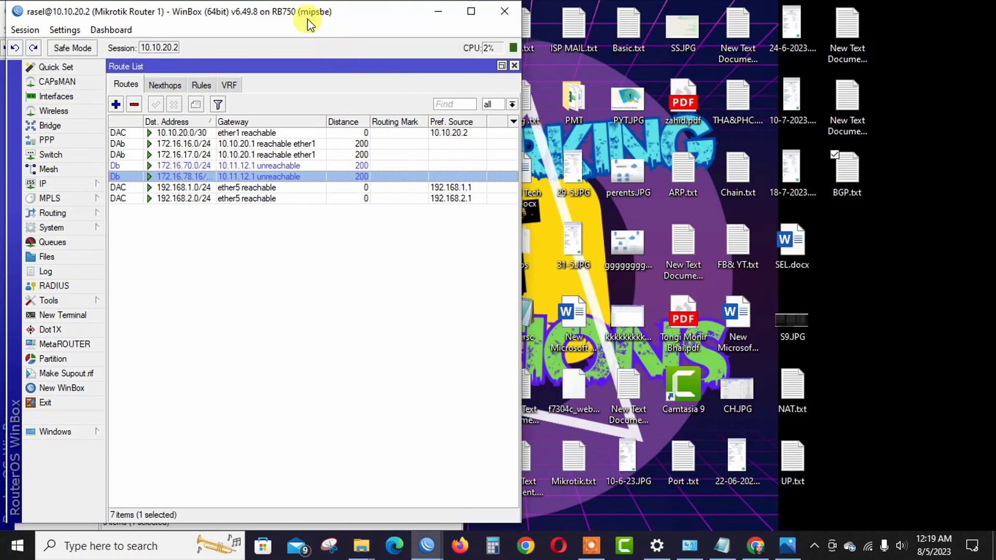
left_click_drag(310, 24, 352, 19)
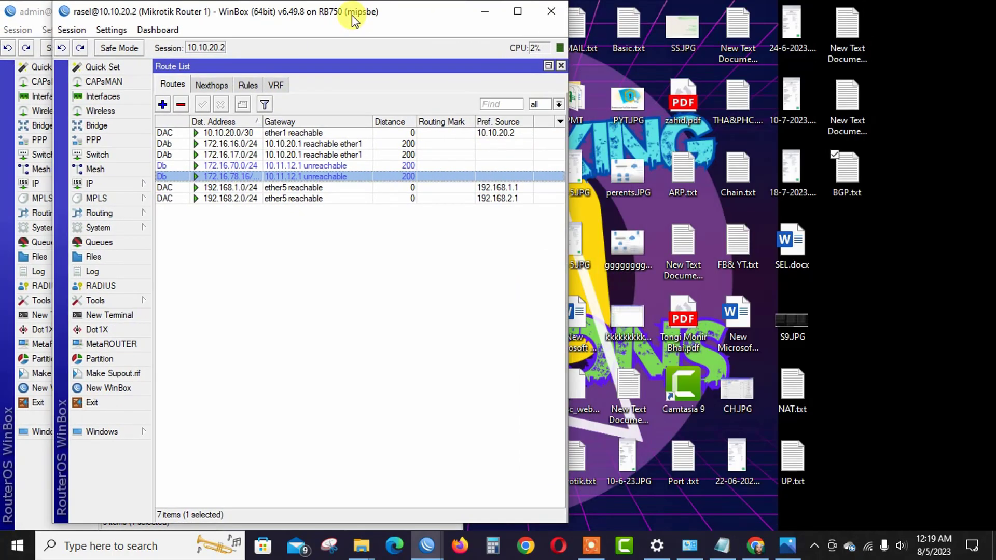
left_click_drag(26, 17, 590, 18)
left_click_drag(329, 11, 281, 11)
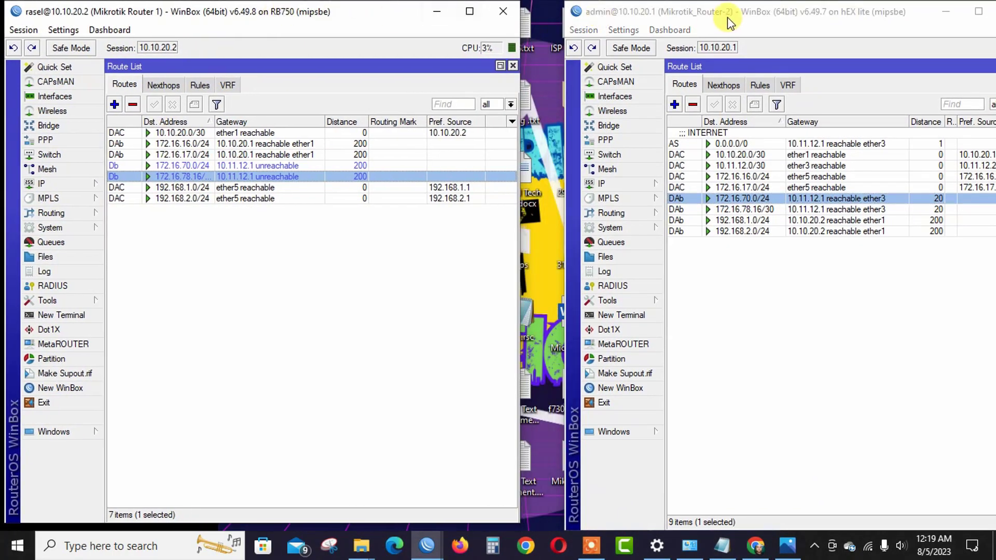
left_click_drag(730, 22, 694, 17)
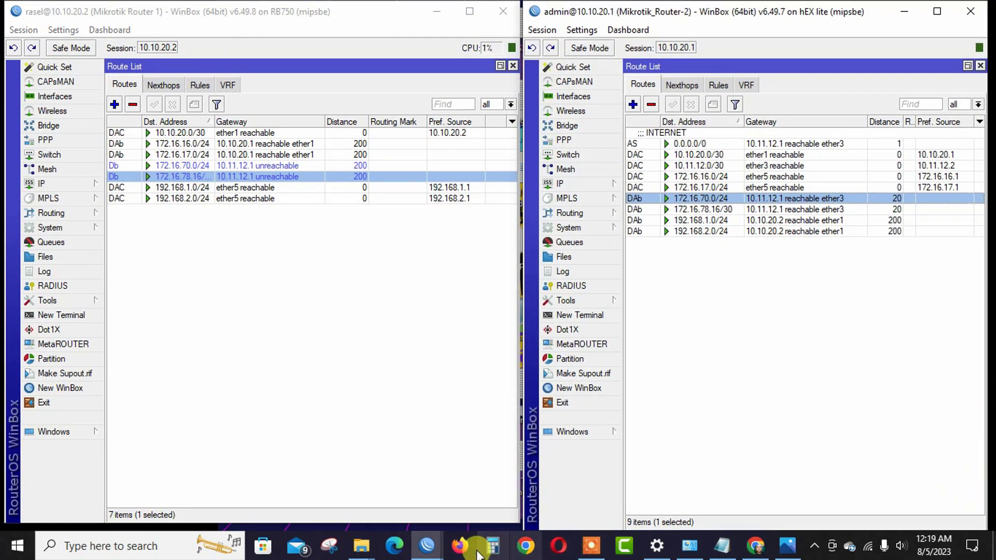
Bring up the Router 3 session, close its BGP window and open its IP route list
mouse_move(426, 544)
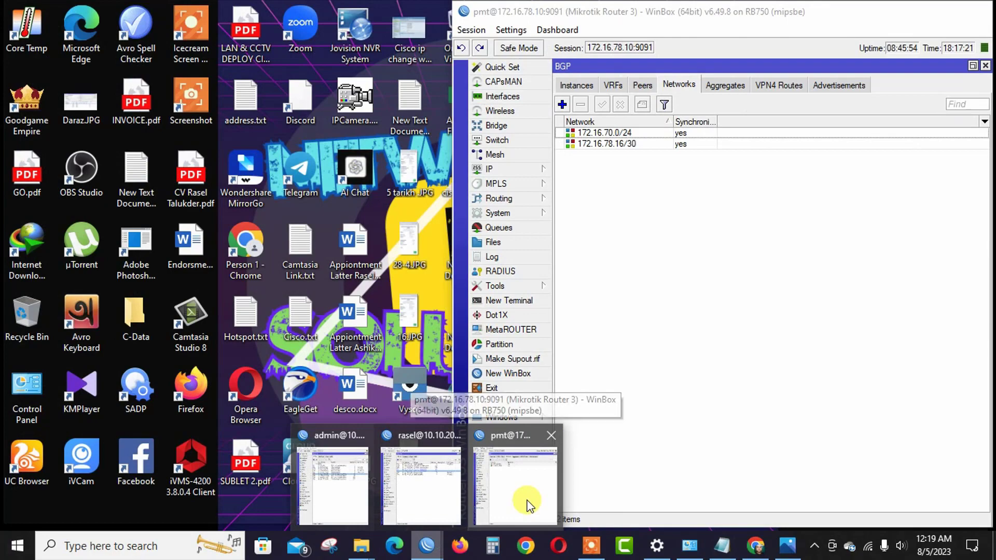
mouse_move(433, 482)
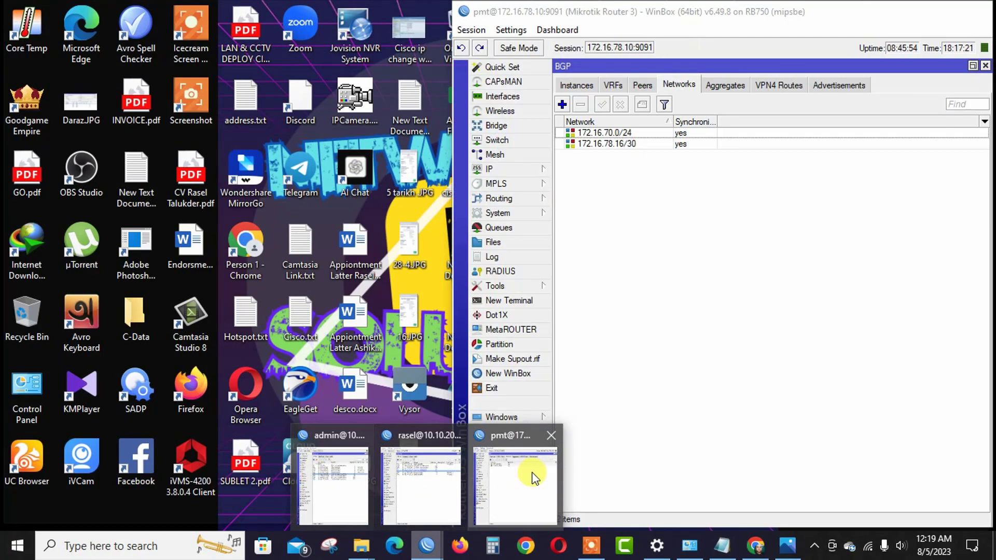
left_click(530, 473)
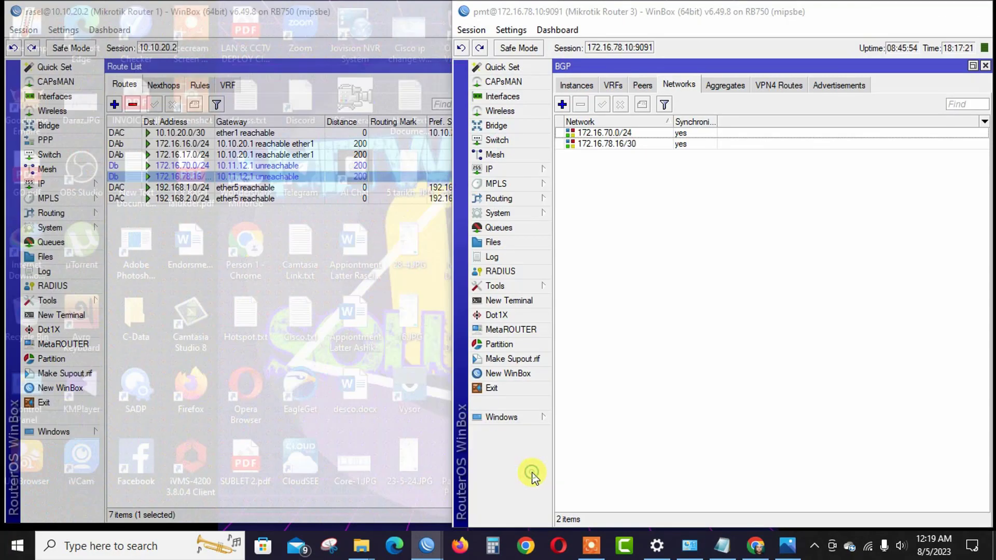
left_click(985, 66)
left_click(985, 66)
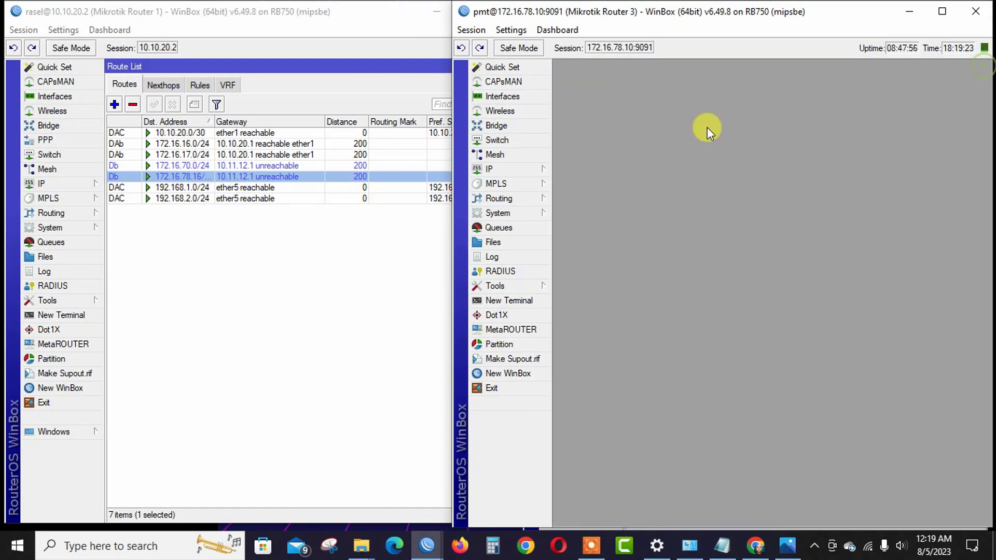
left_click(544, 169)
left_click(578, 377)
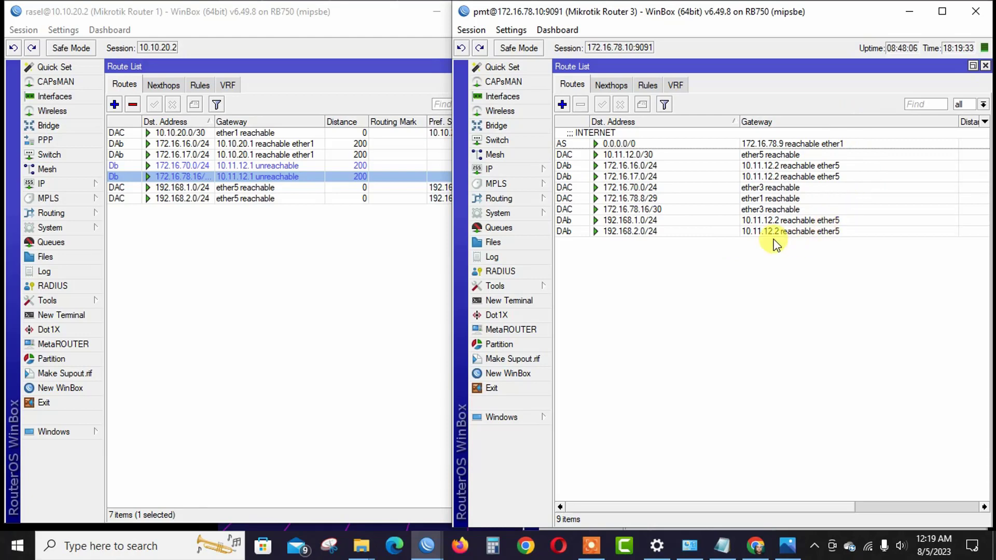
Examine Router 3's BGP routes to 192.168.2.0/24, 172.16.16.0/24 and 172.16.17.0/24, and minimise its session
left_click(742, 222)
left_click(750, 232)
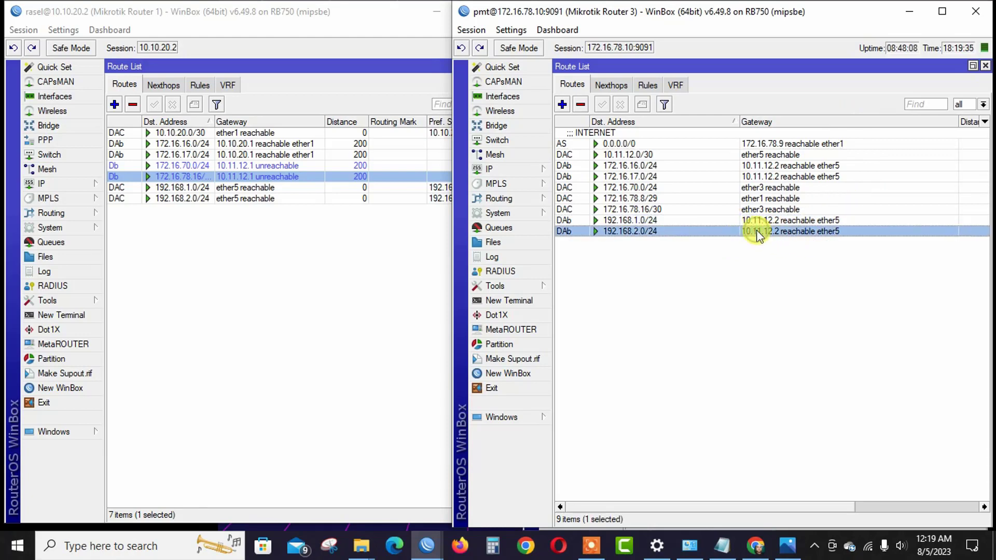
left_click(640, 164)
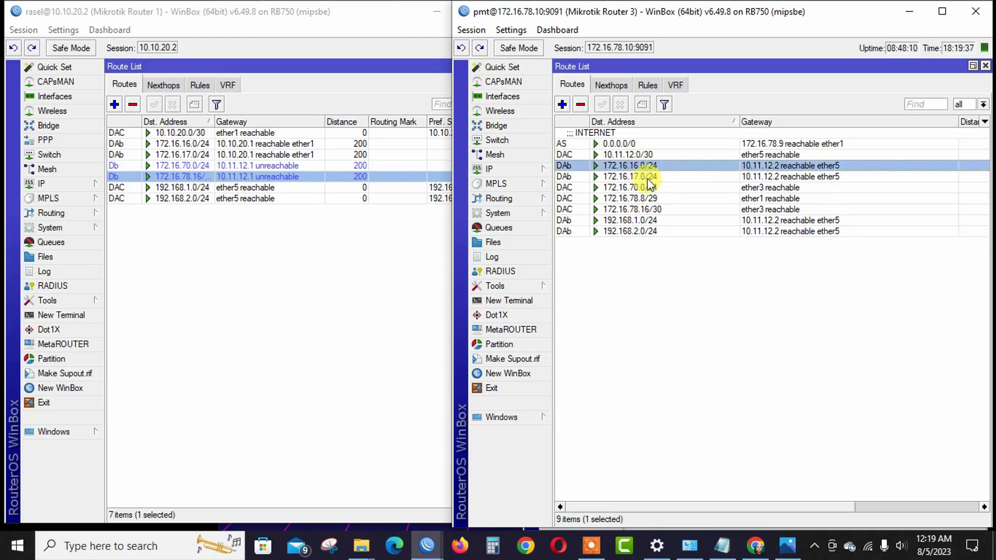
left_click(648, 179)
left_click(652, 165)
left_click(654, 177)
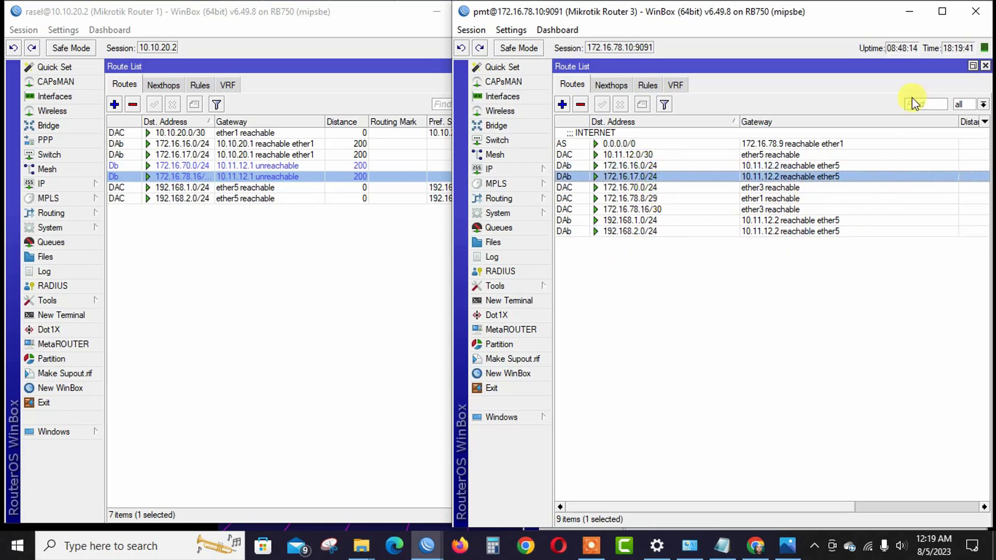
left_click(911, 11)
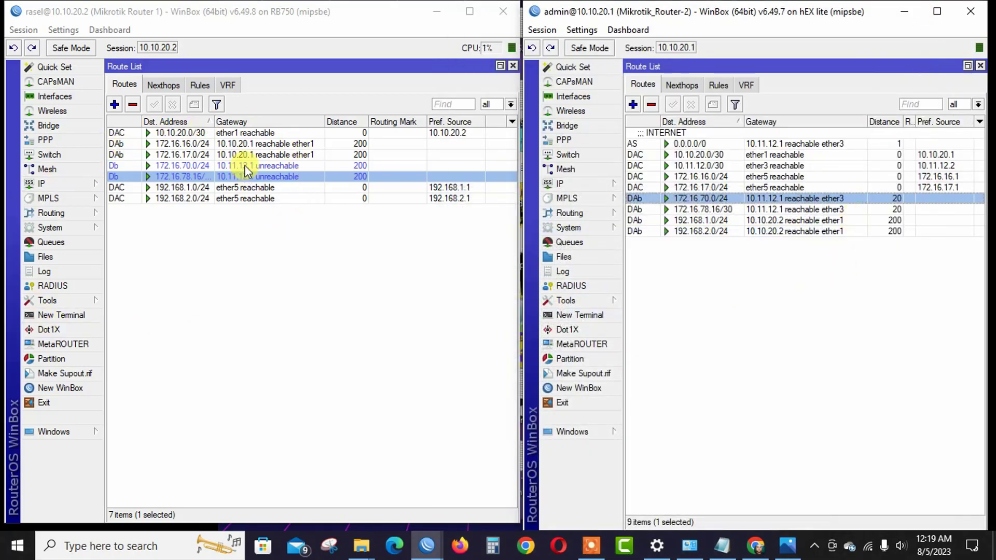
Compare the gateways of Router 1's BGP routes to the Router 2 and Router 3 networks
left_click(280, 155)
left_click(288, 144)
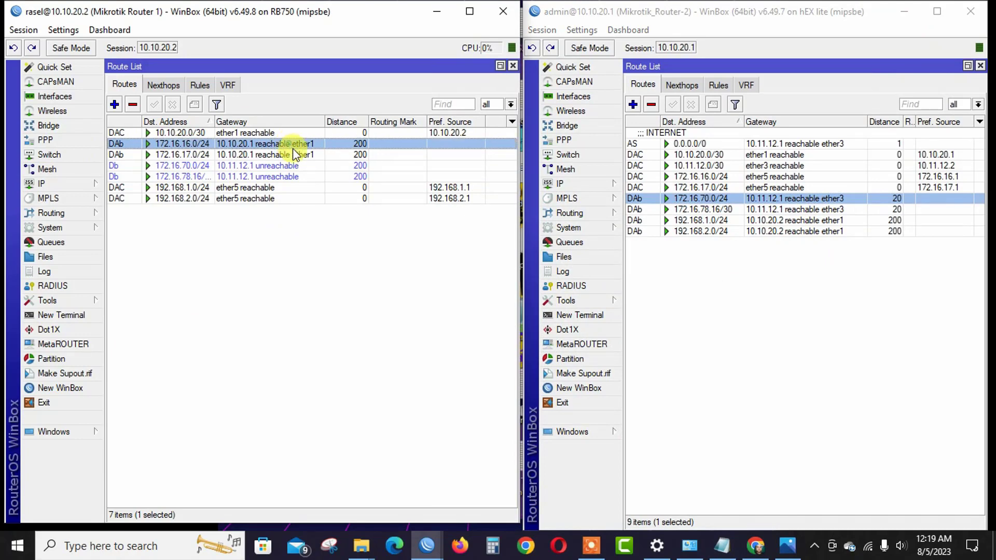
left_click(295, 155)
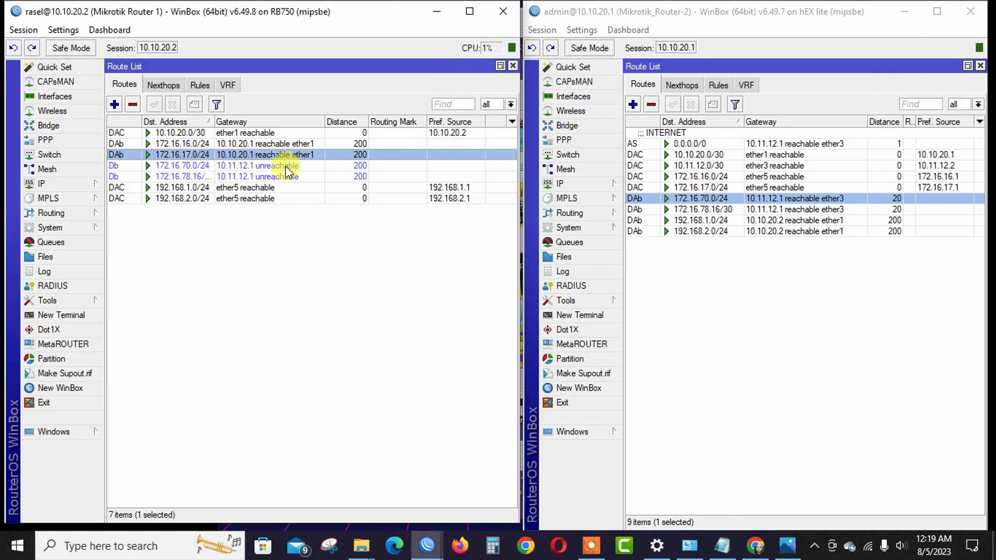
left_click(286, 166)
left_click(276, 177)
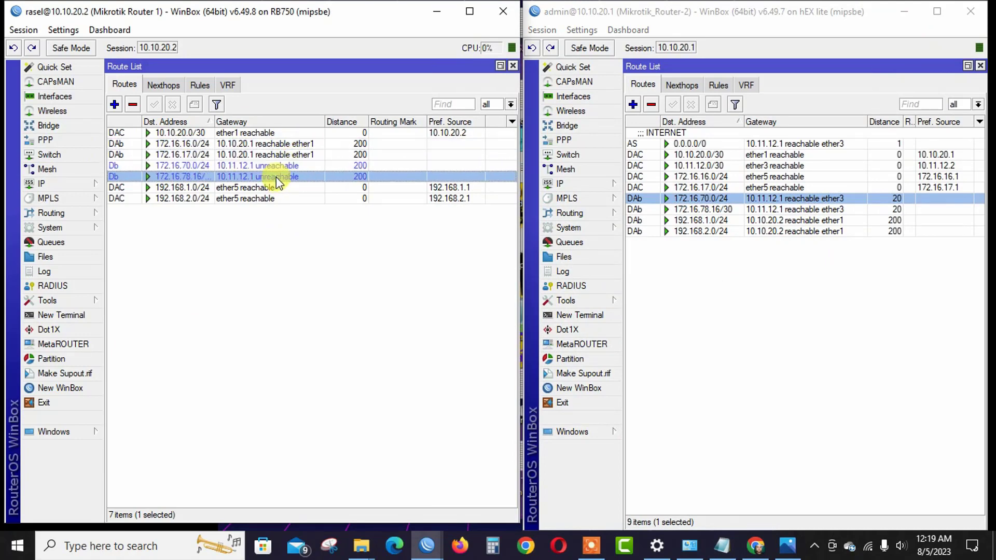
left_click(276, 165)
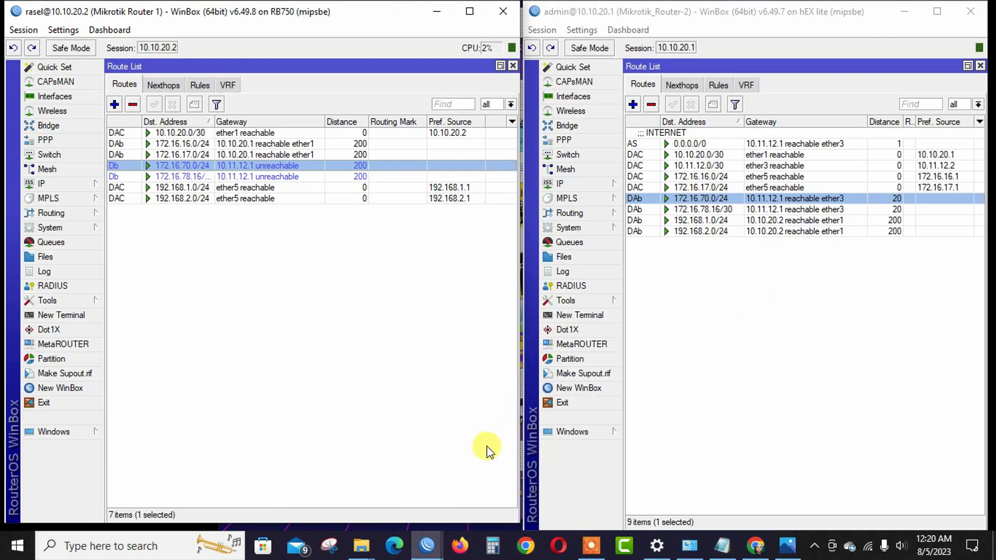
Check the 10.11.12.1/30 P2P-R2 entry in Router 3's IP address list, and minimise its session
mouse_move(427, 545)
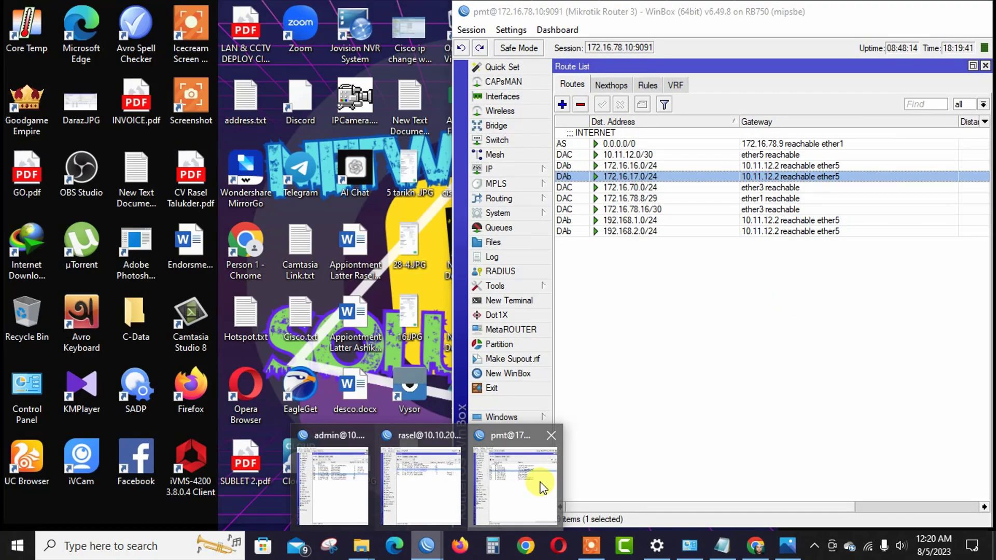
left_click(540, 482)
left_click(536, 173)
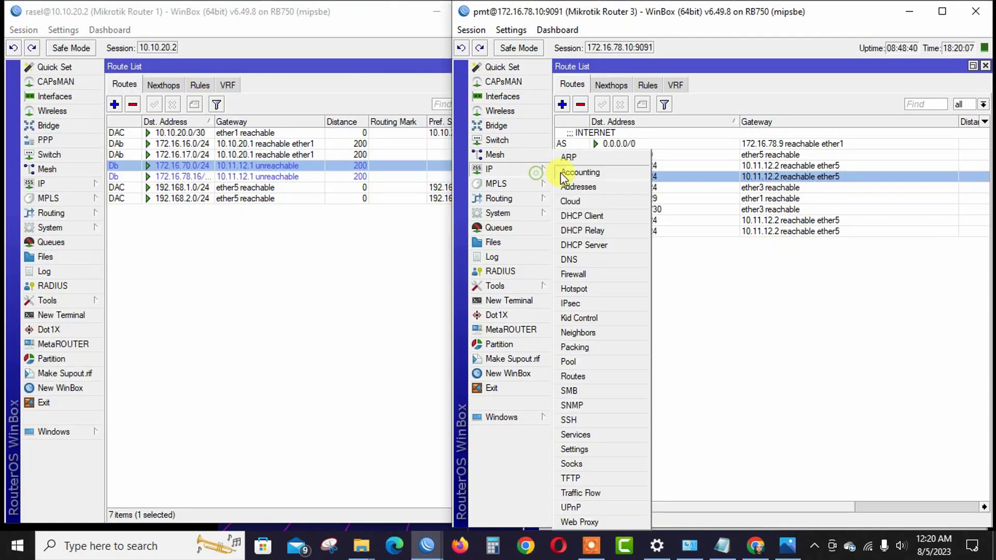
left_click(571, 186)
left_click(800, 223)
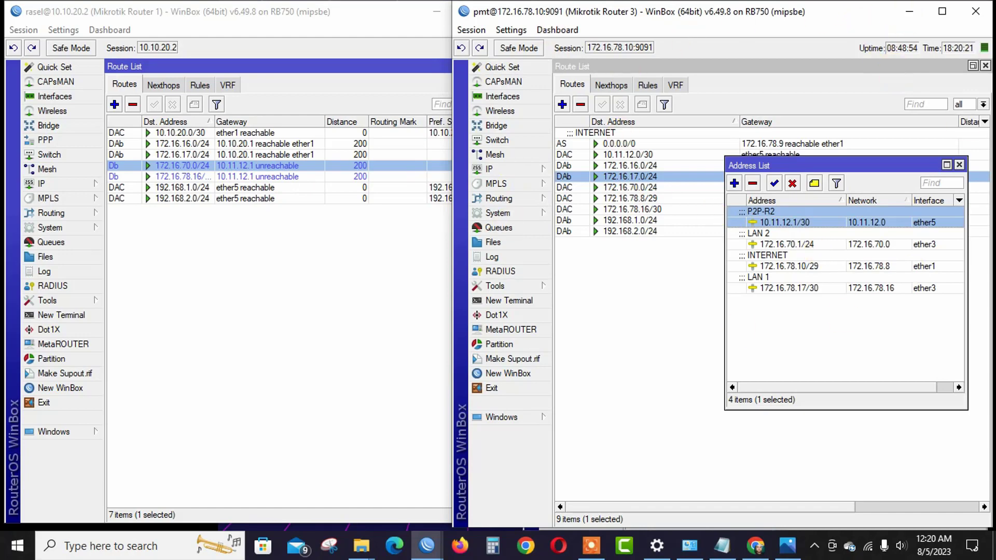
left_click(909, 11)
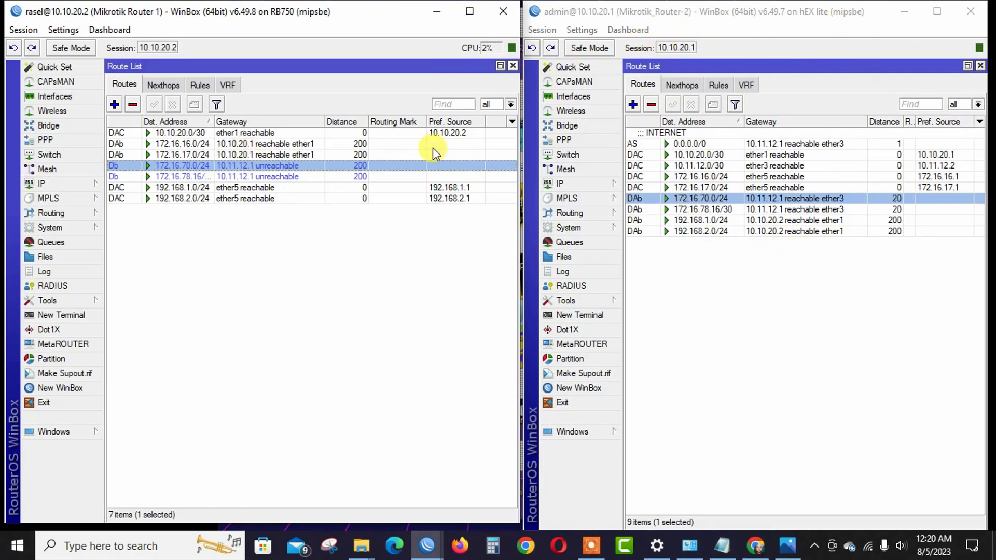
Select Router 1's route to the 172.16.78.16 network and close the route list on Router 2
left_click(262, 176)
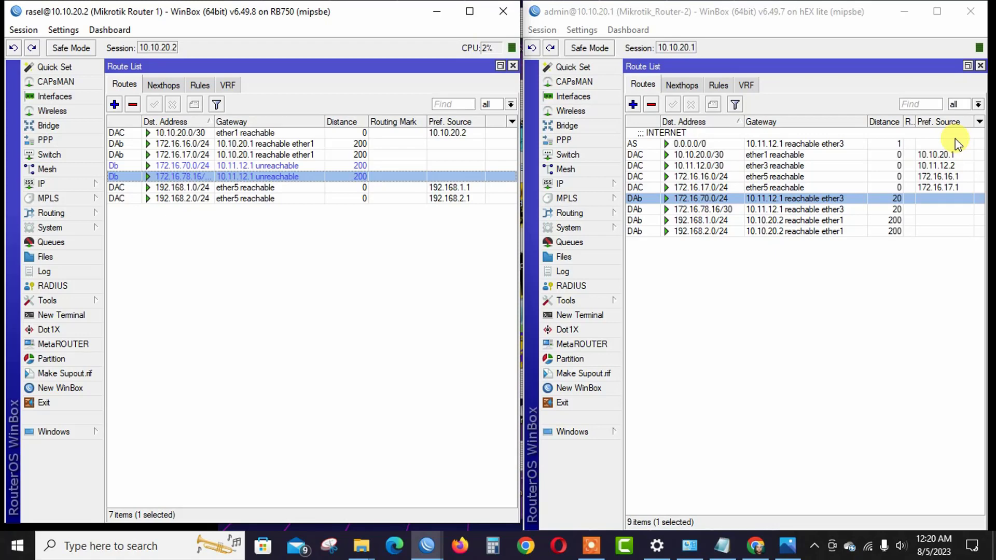
left_click(980, 67)
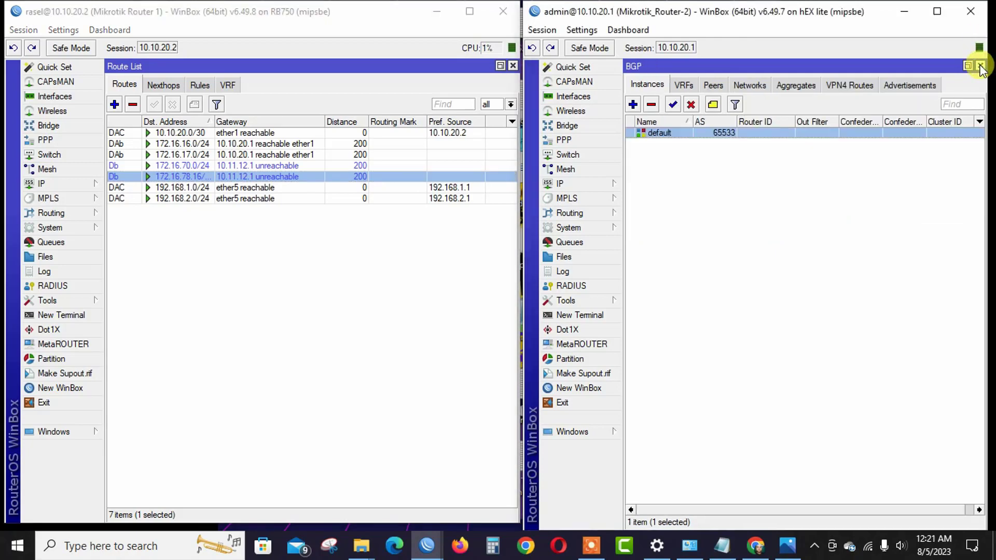
left_click(591, 550)
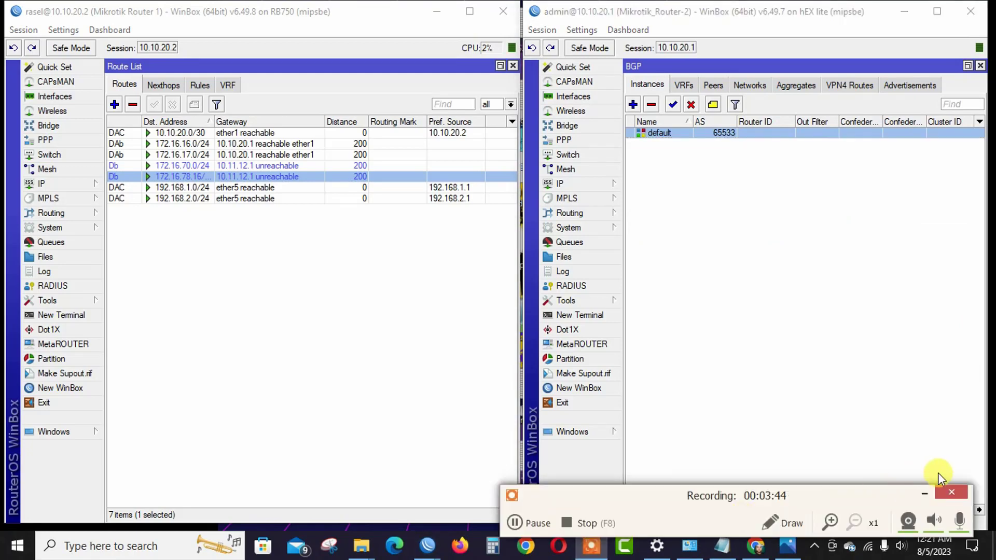
left_click(923, 494)
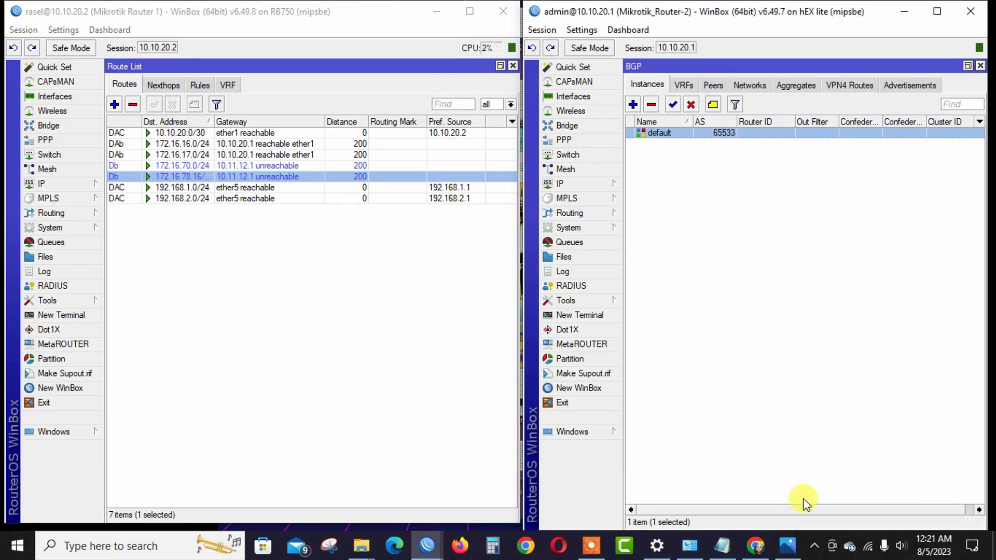
Review the topology diagram again, and show the BGP peers of Router 2
left_click(787, 545)
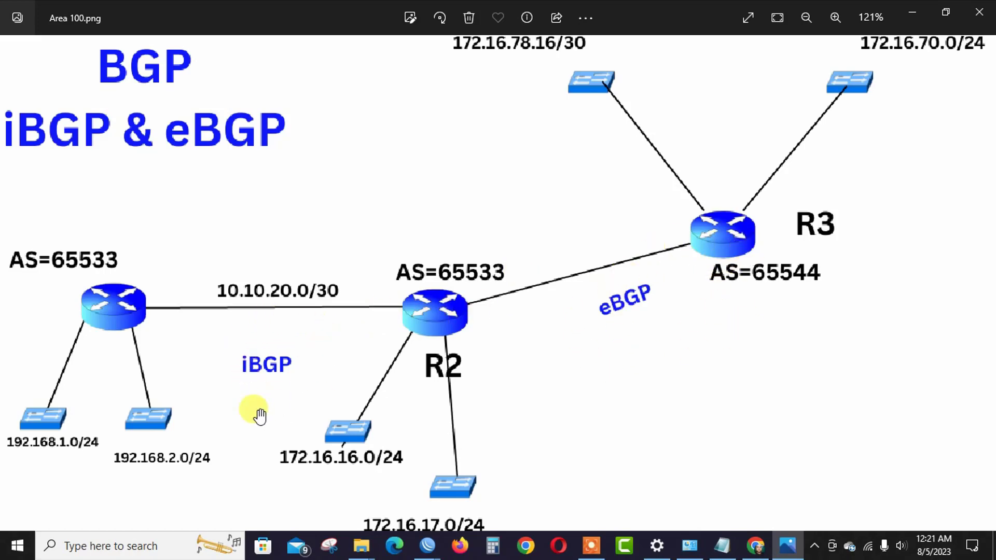
left_click(918, 10)
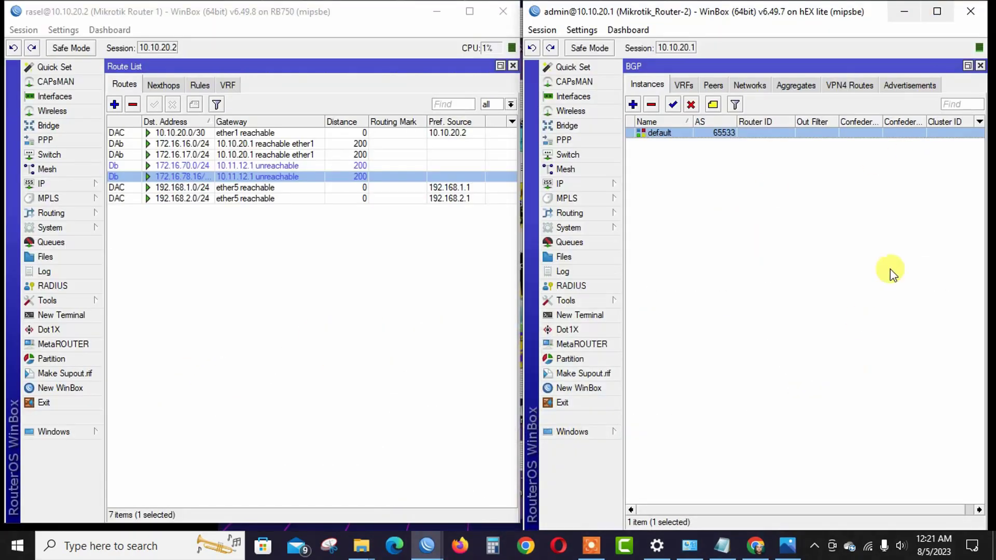
left_click(591, 217)
left_click(651, 233)
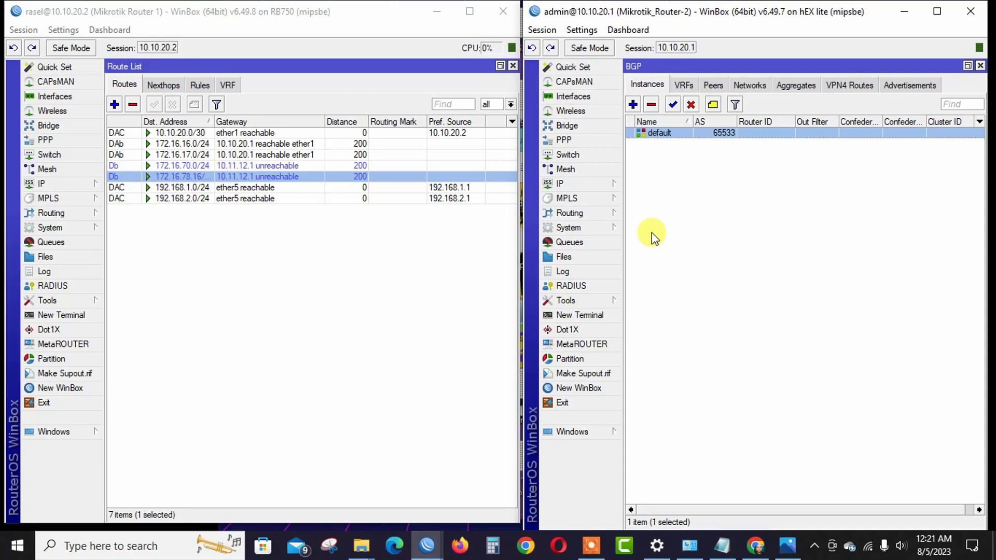
left_click(717, 88)
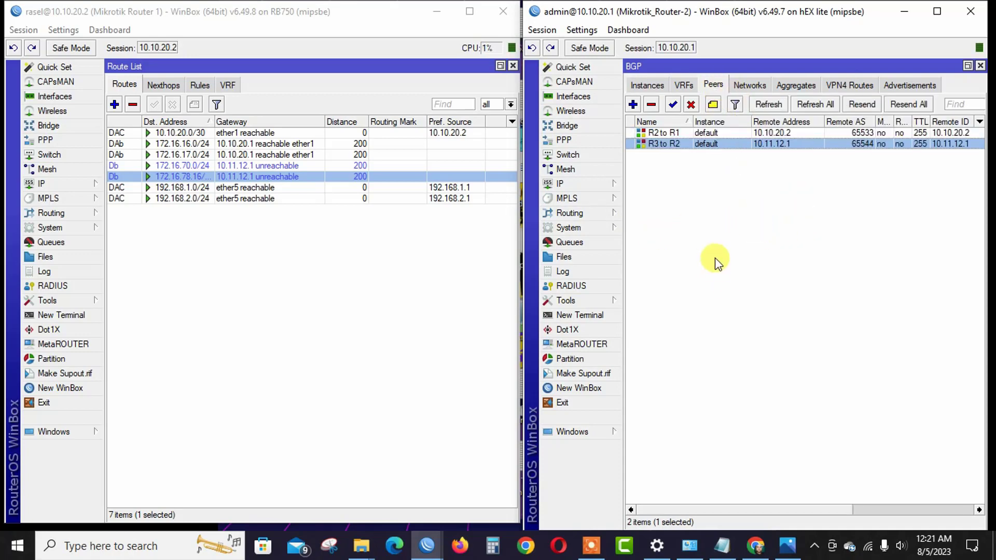
Set the nexthop choice of Router 2's "R2 to R1" BGP peer to force self and save the peer
left_click(681, 134)
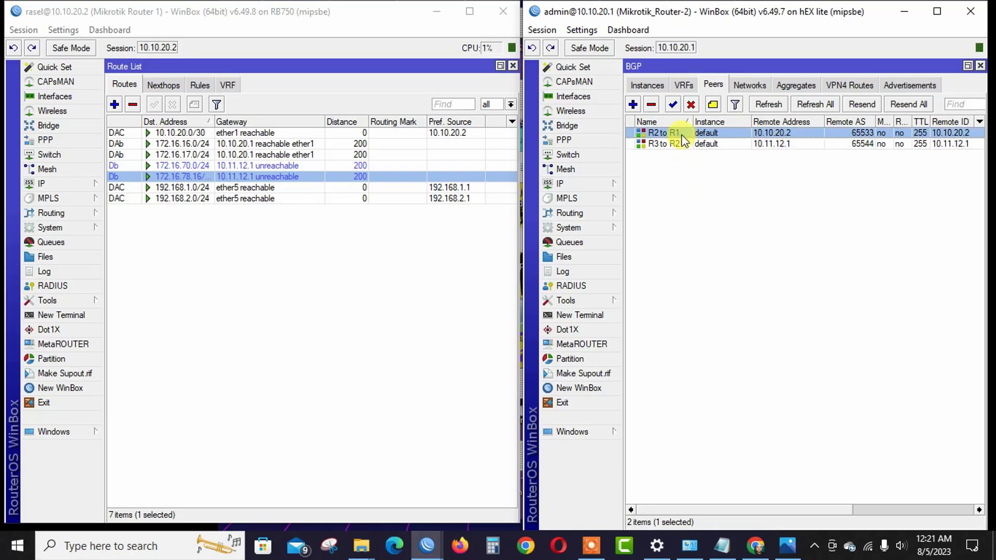
double_click(682, 134)
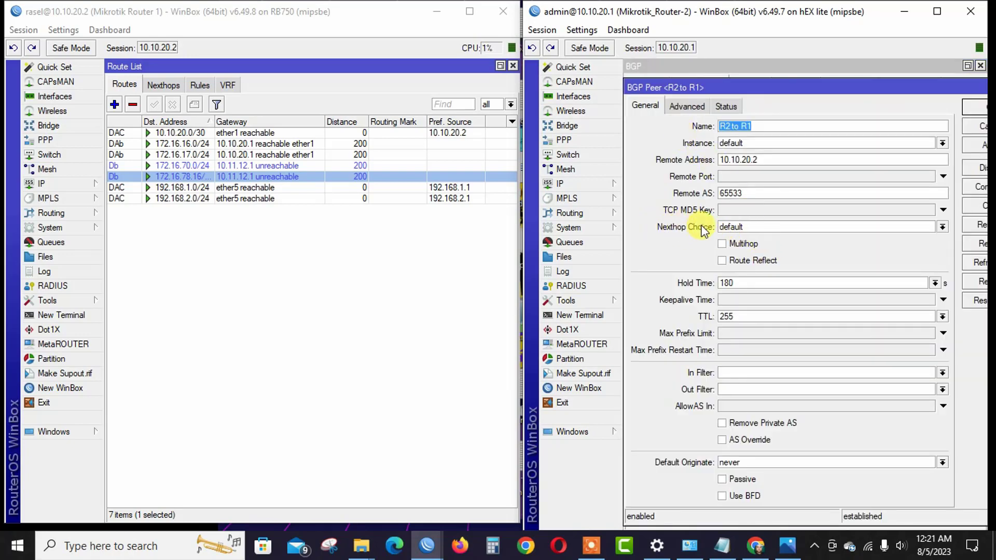
left_click(747, 228)
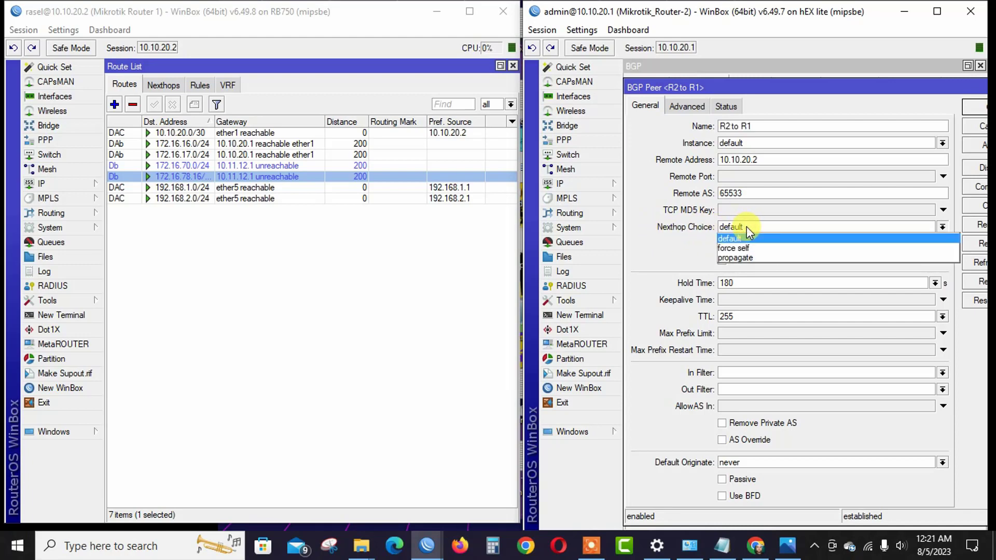
left_click(753, 248)
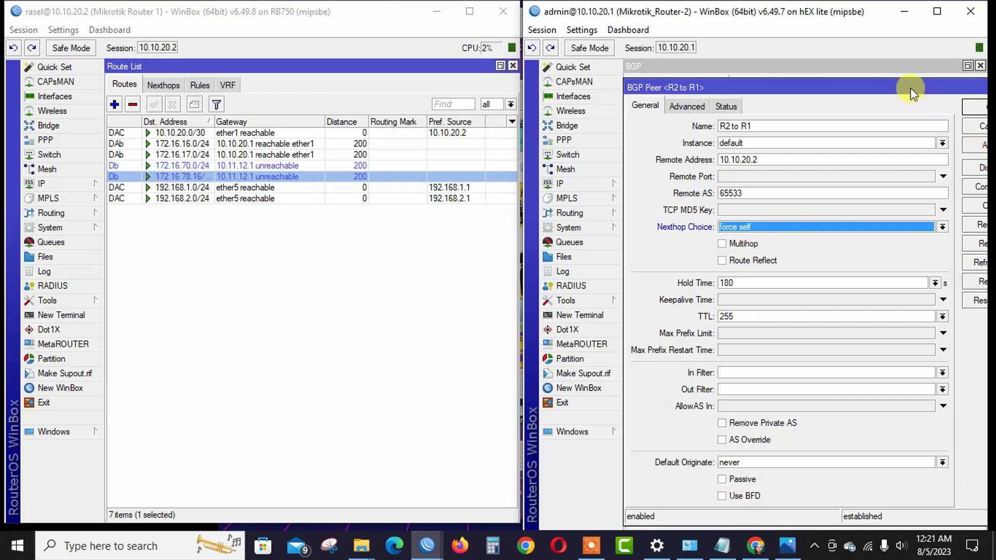
left_click_drag(910, 88, 844, 80)
left_click(927, 139)
left_click(918, 99)
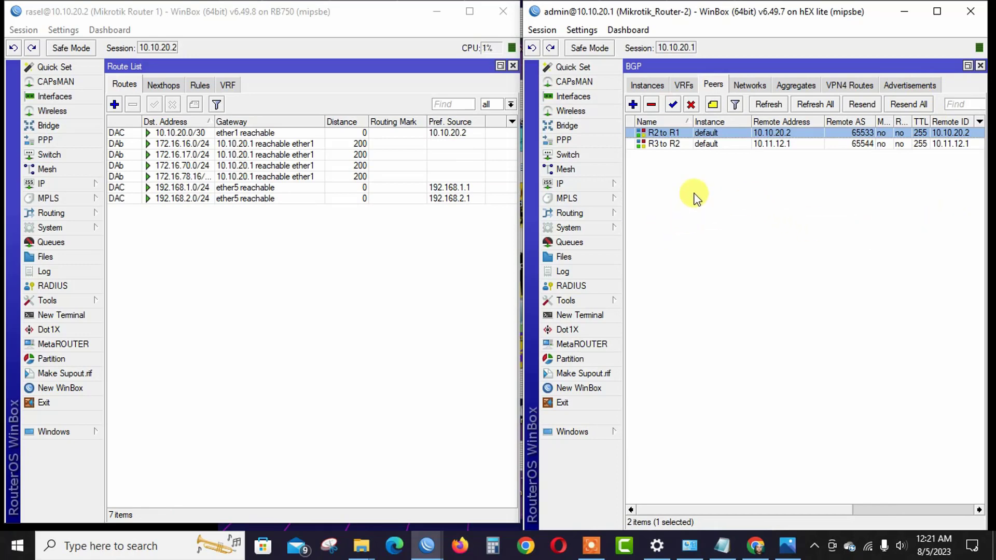
Set the nexthop choice of Router 2's "R3 to R2" BGP peer to force self and save the peer
left_click(699, 145)
double_click(698, 145)
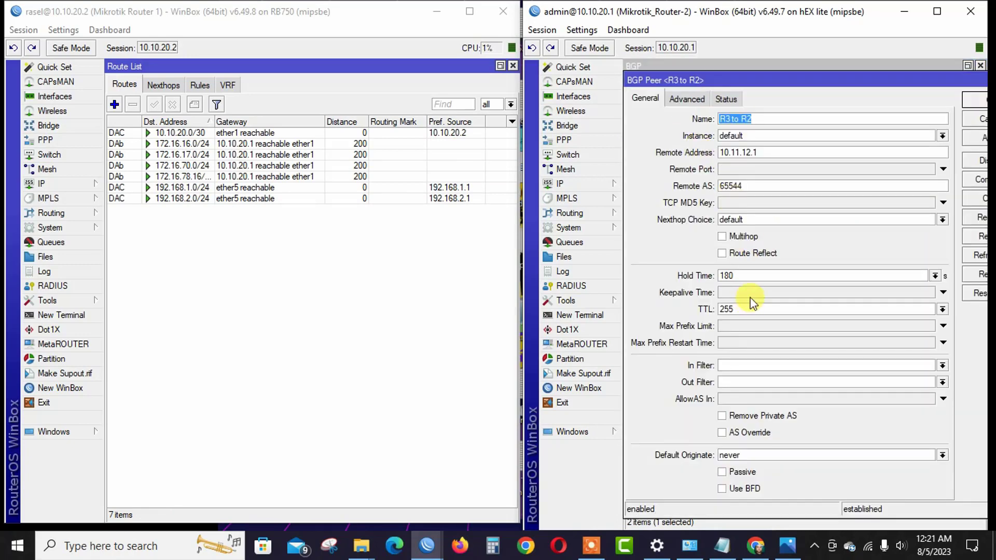
left_click(750, 220)
left_click(749, 237)
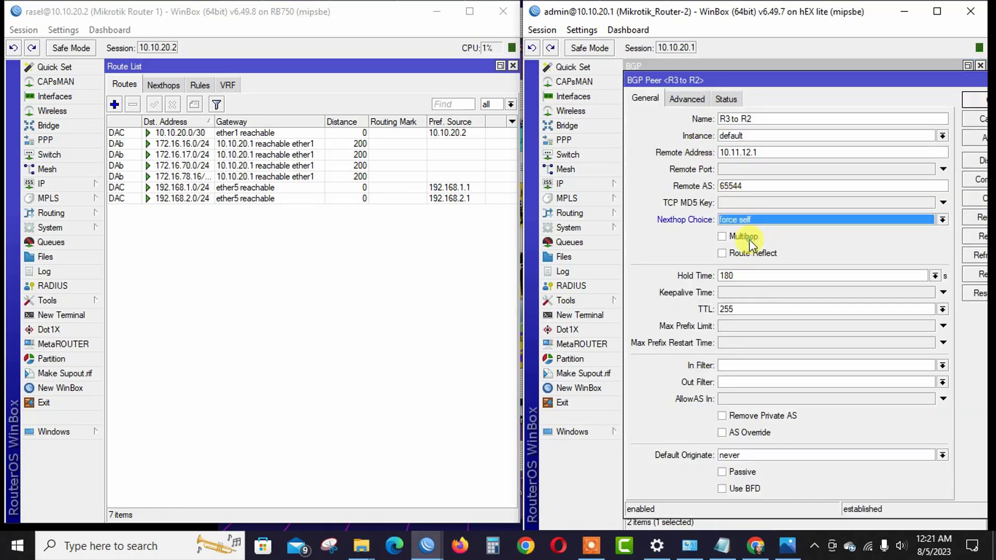
left_click_drag(917, 83, 874, 83)
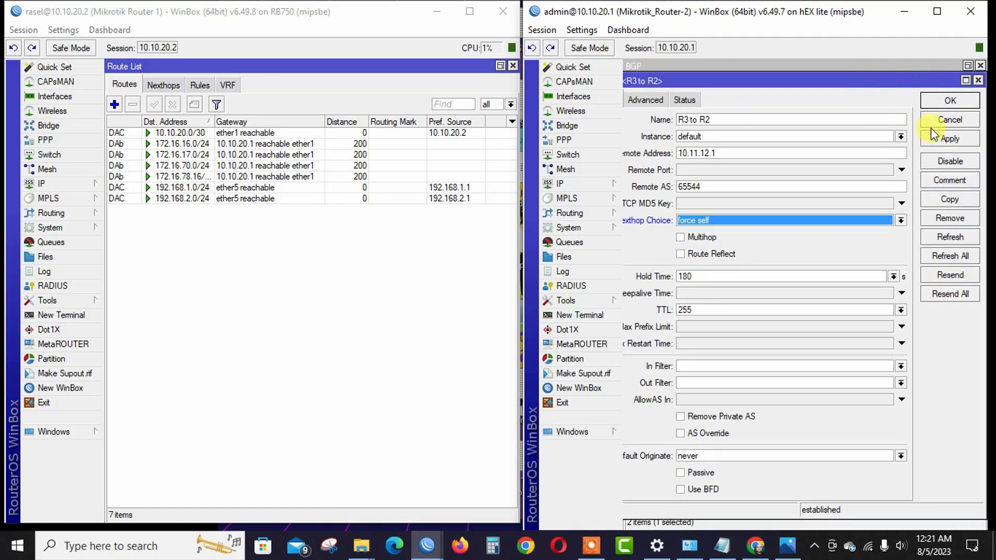
left_click(944, 139)
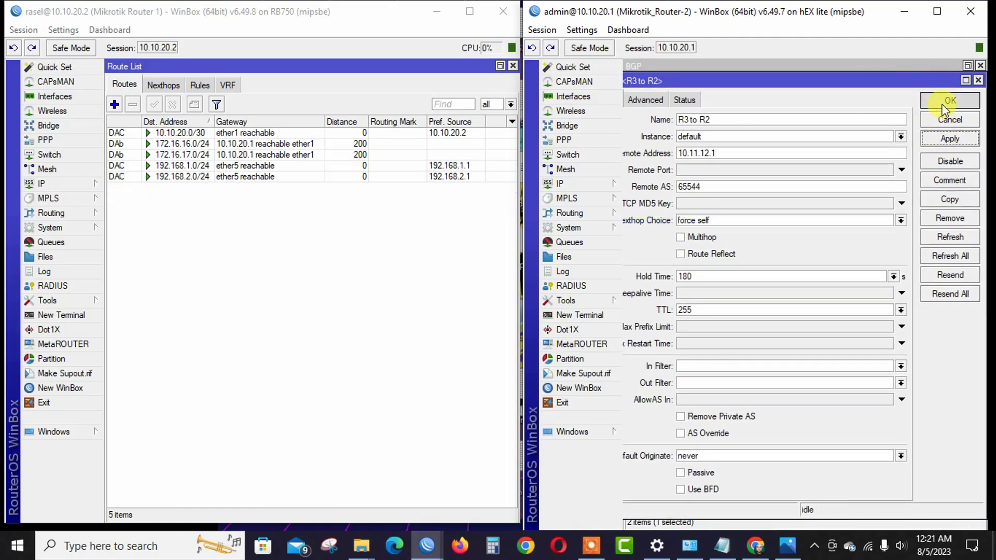
left_click(947, 104)
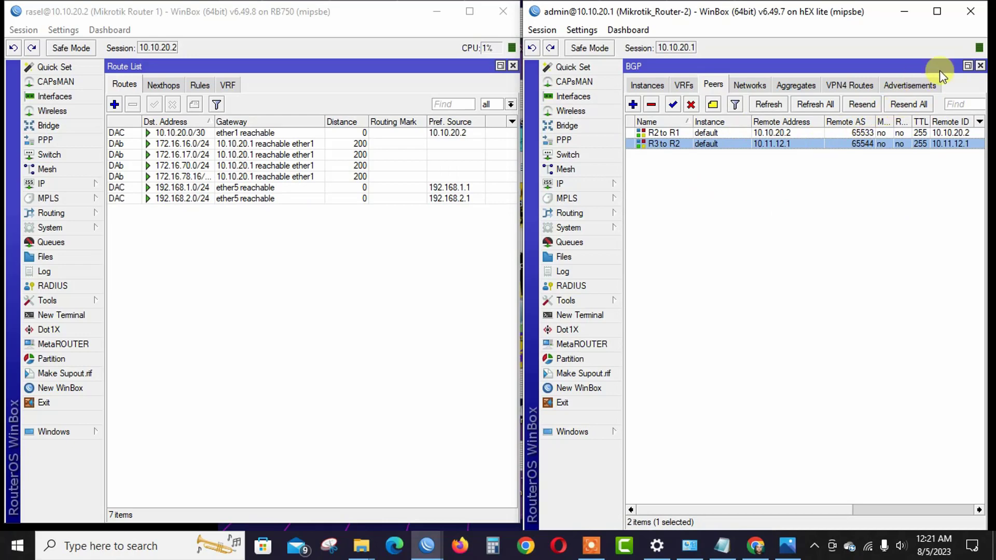
Maximise the Router 2 session, resend and refresh all its BGP peers, and restore the window size
left_click(942, 12)
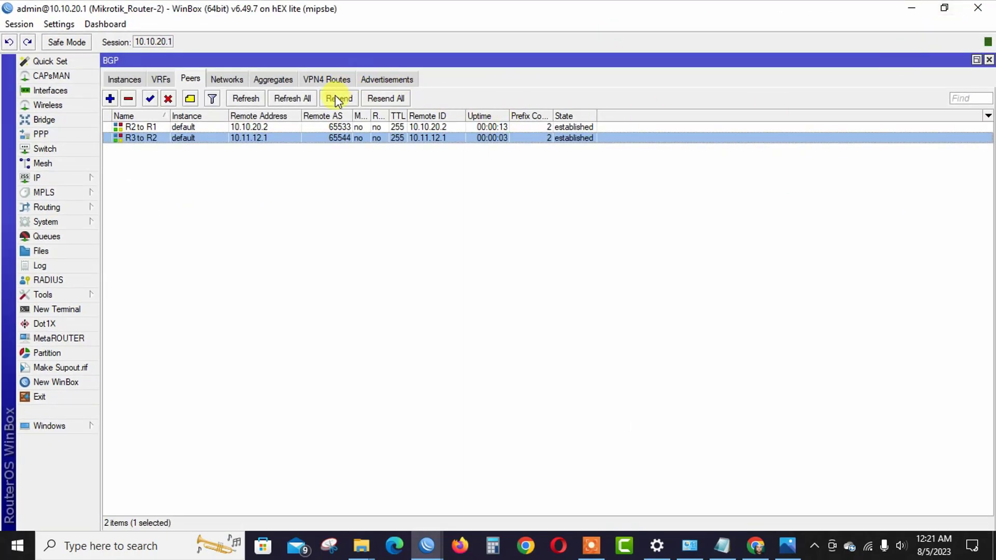
left_click(379, 98)
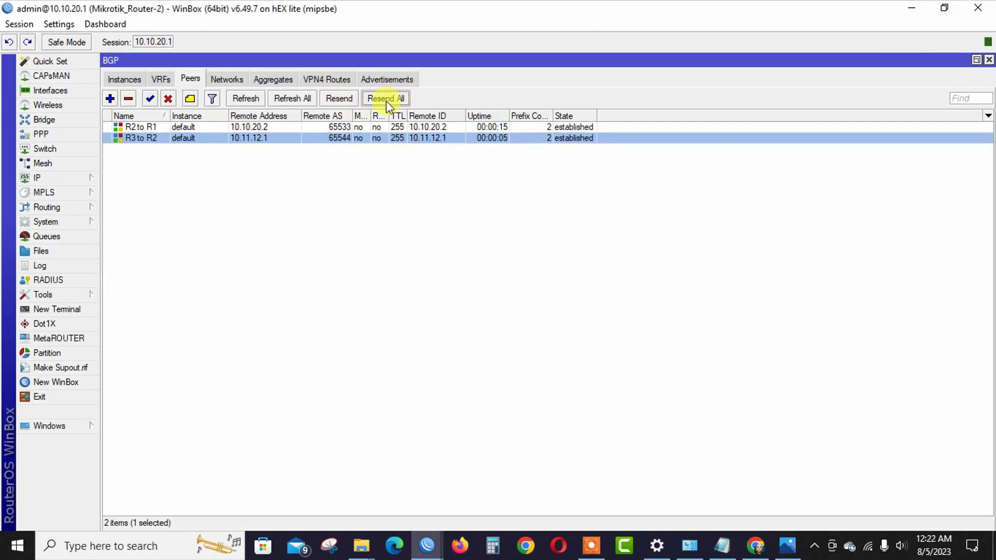
left_click(250, 104)
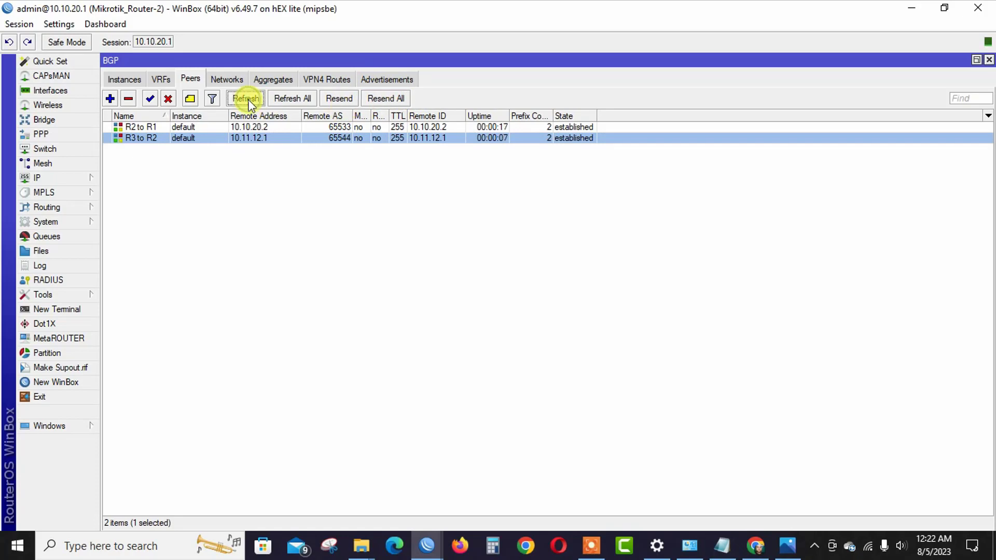
left_click(287, 97)
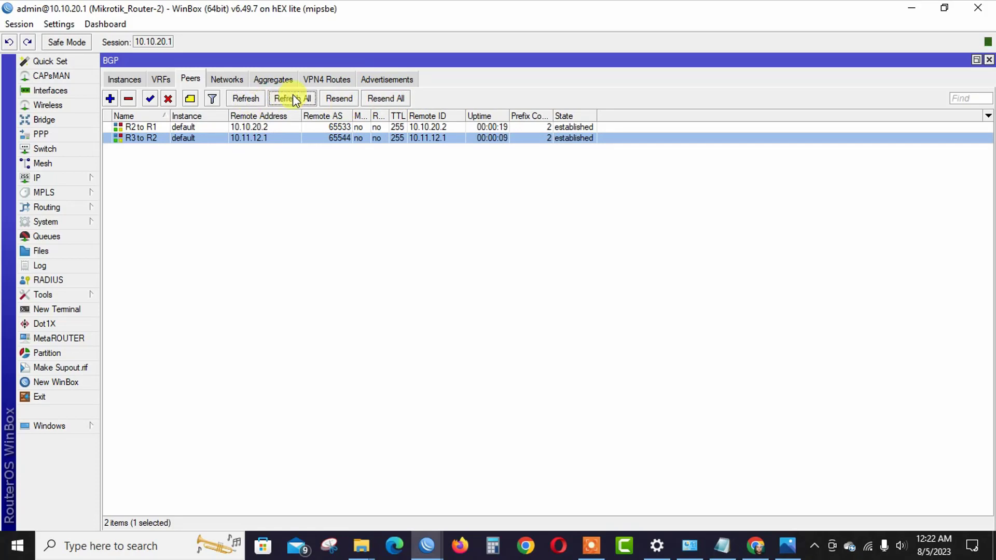
left_click(943, 8)
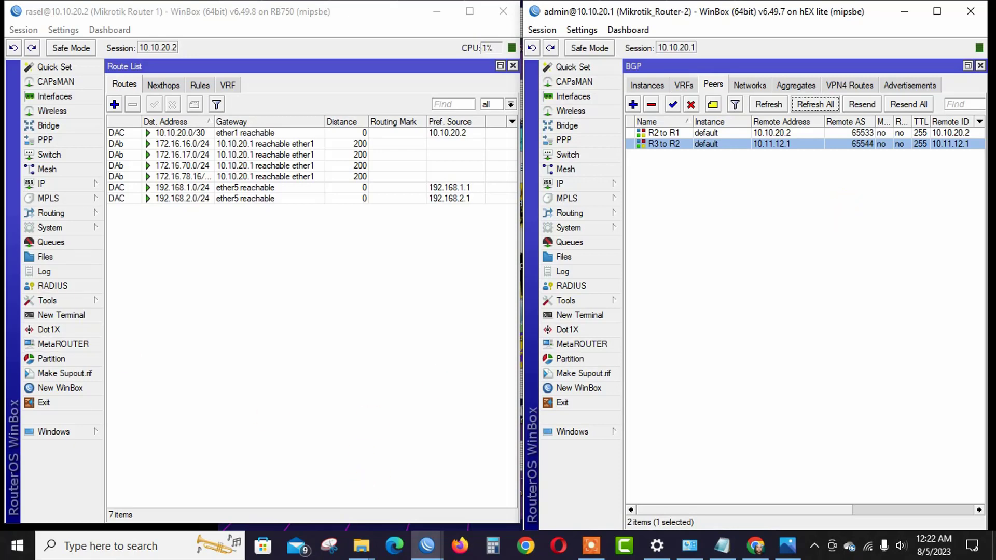
Show the BGP peers of Router 1 and refresh all of them
left_click(79, 213)
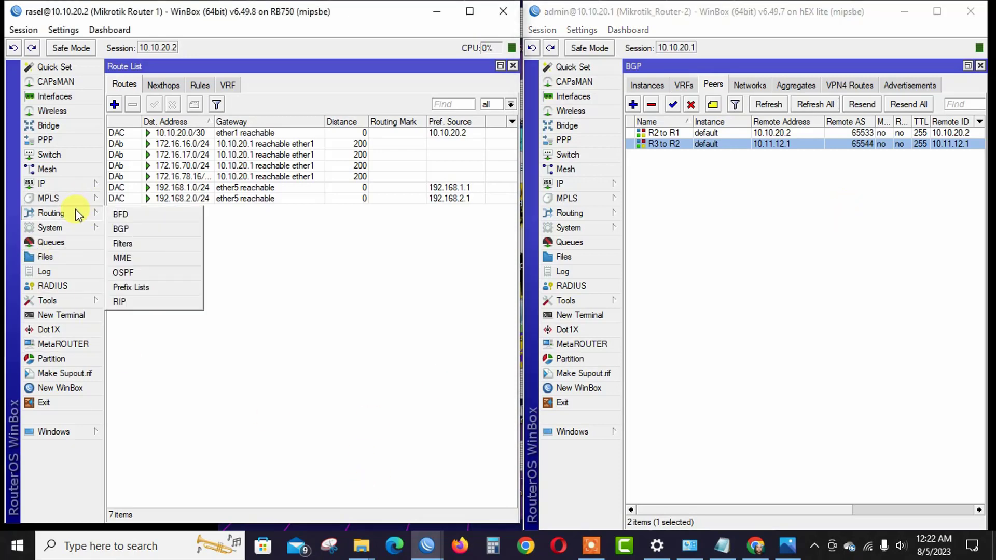
left_click(120, 228)
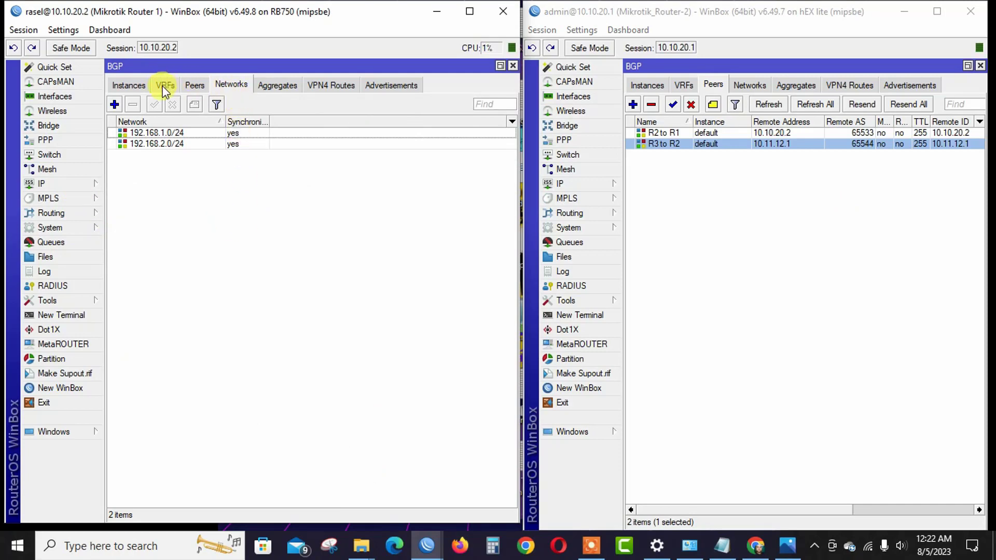
left_click(194, 85)
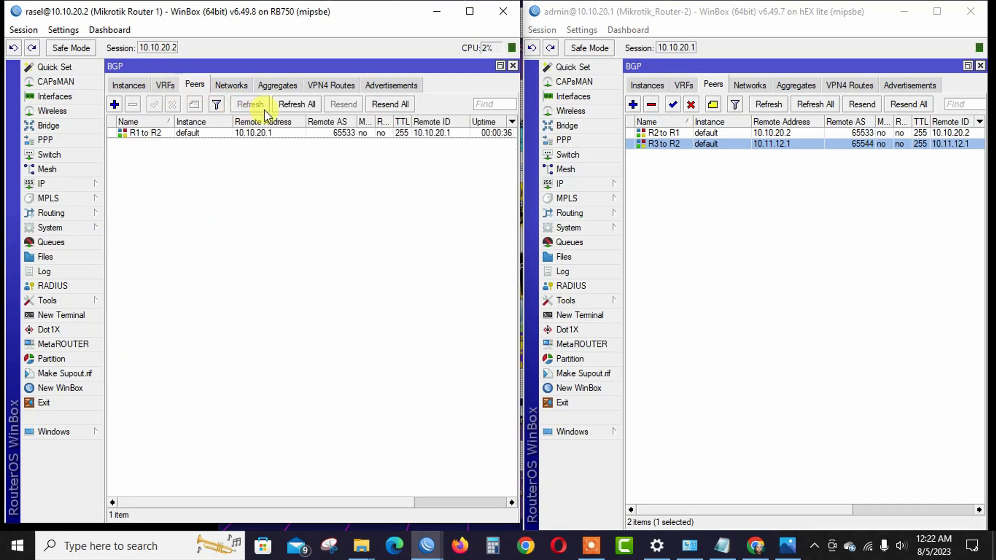
left_click(299, 105)
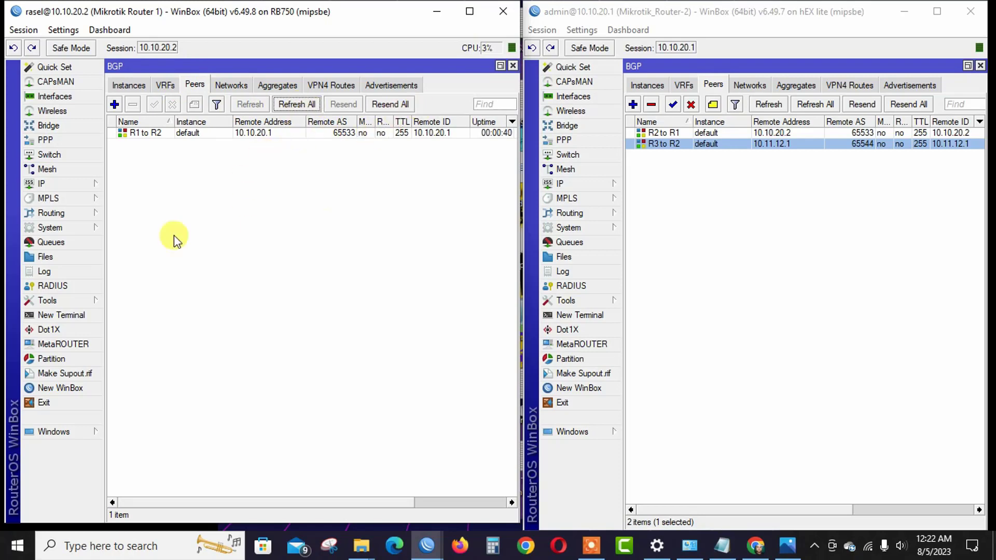
Check the gateways of the 172.16.16.0/24, 172.16.17.0/24 and 172.16.70.0/24 routes in Router 1's route list
left_click(91, 184)
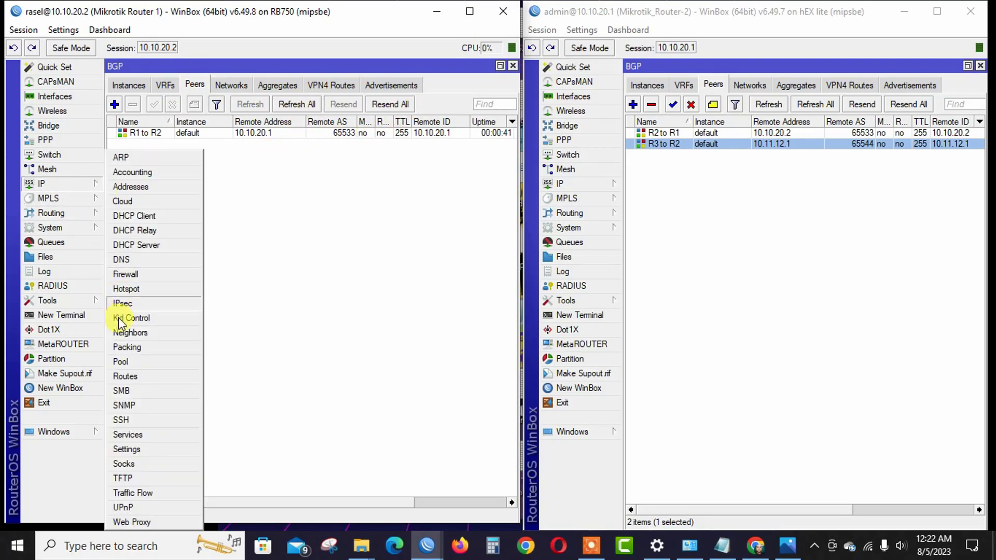
left_click(123, 376)
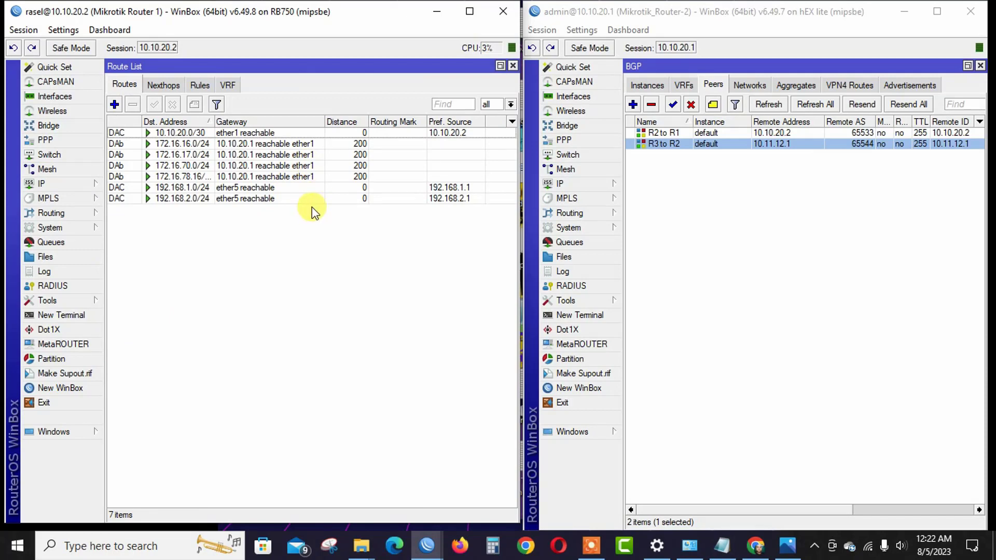
left_click(280, 146)
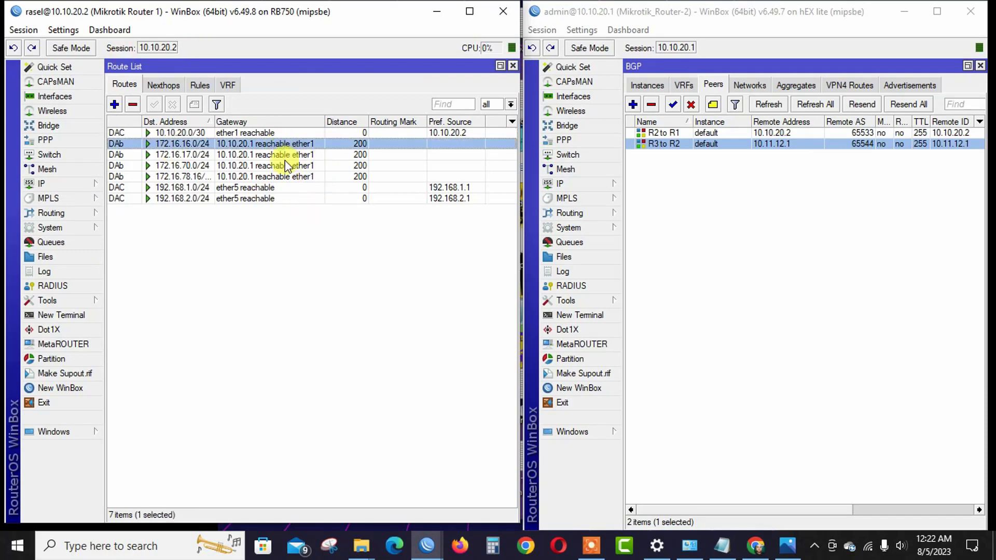
left_click(282, 155)
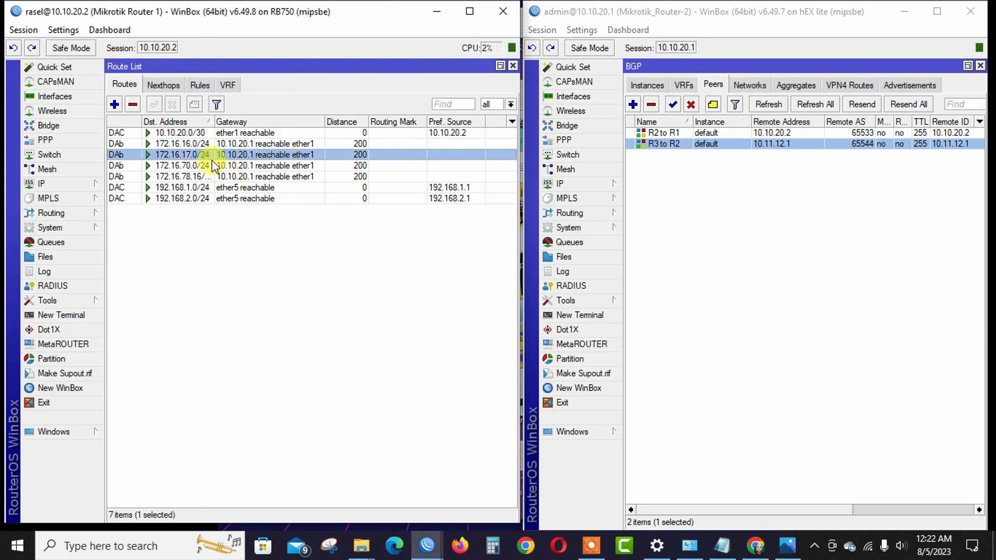
left_click(189, 165)
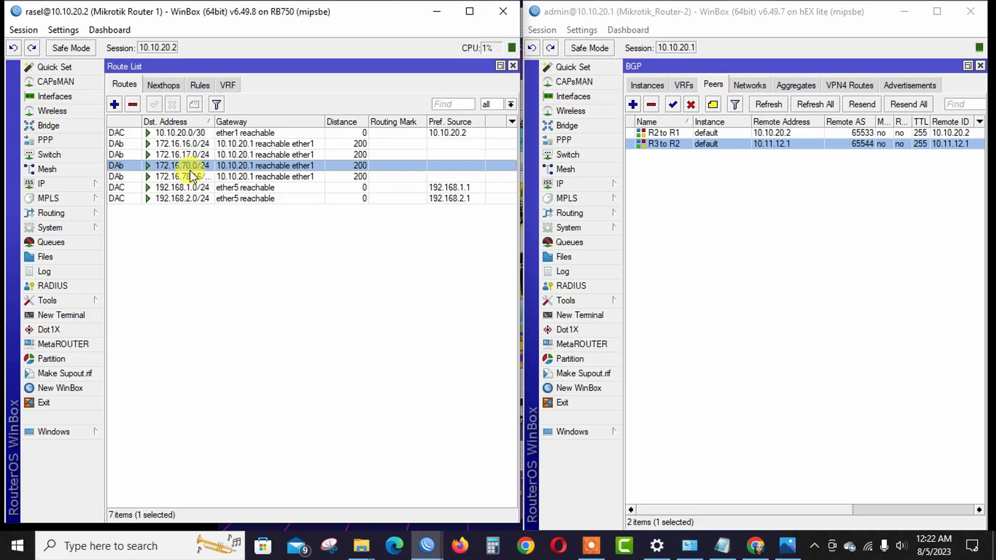
Compare Router 3's networks in the topology diagram with Router 1's routes, widening the destination address column to show the 172.16.78.16/30 route in full
left_click(785, 546)
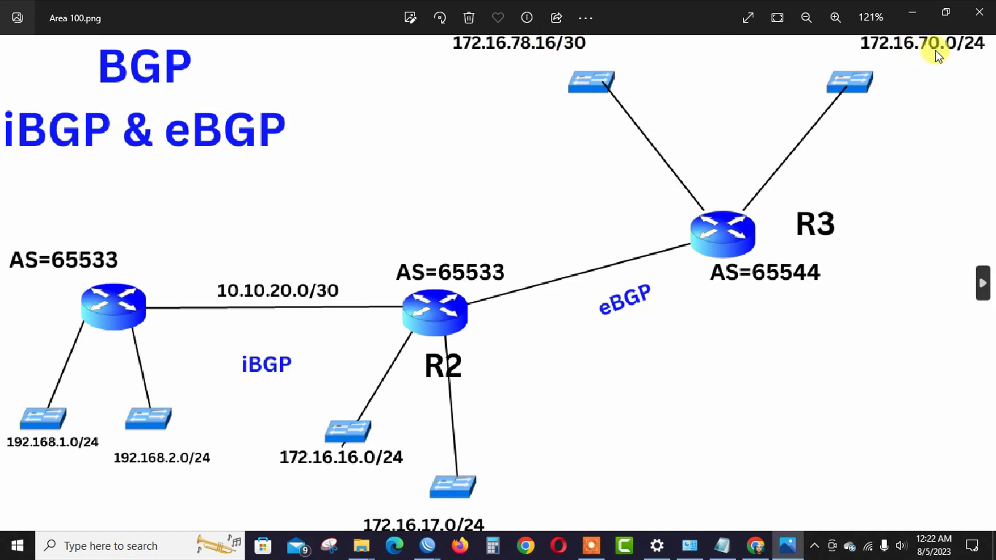
left_click(913, 12)
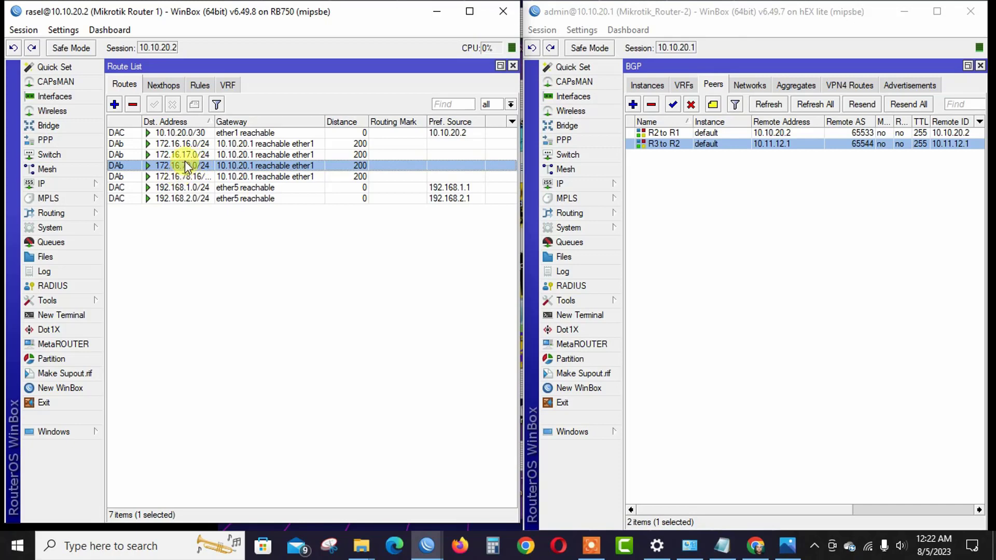
left_click(174, 176)
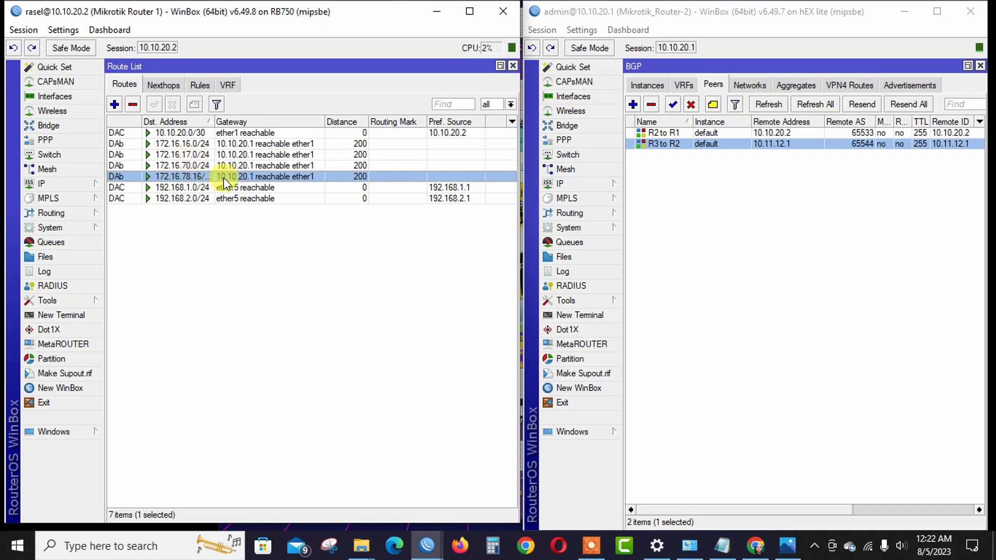
double_click(214, 122)
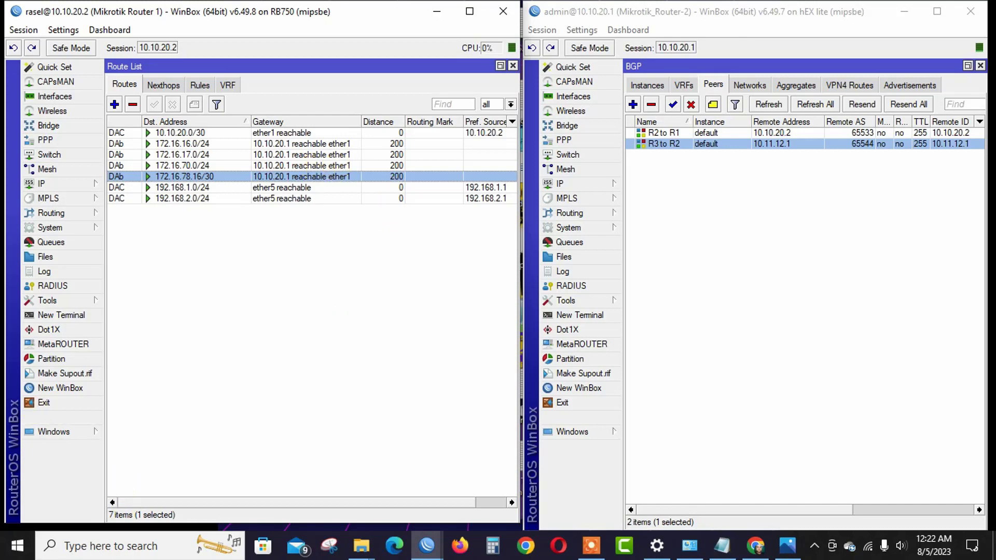
Set the nexthop choice of Router 1's "R1 to R2" BGP peer to force self and save the peer
left_click(73, 213)
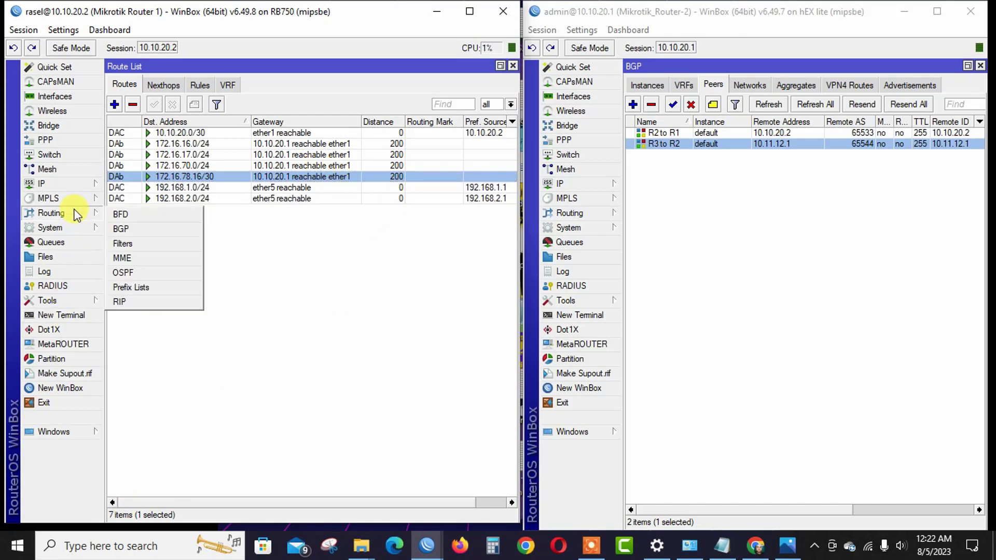
left_click(135, 231)
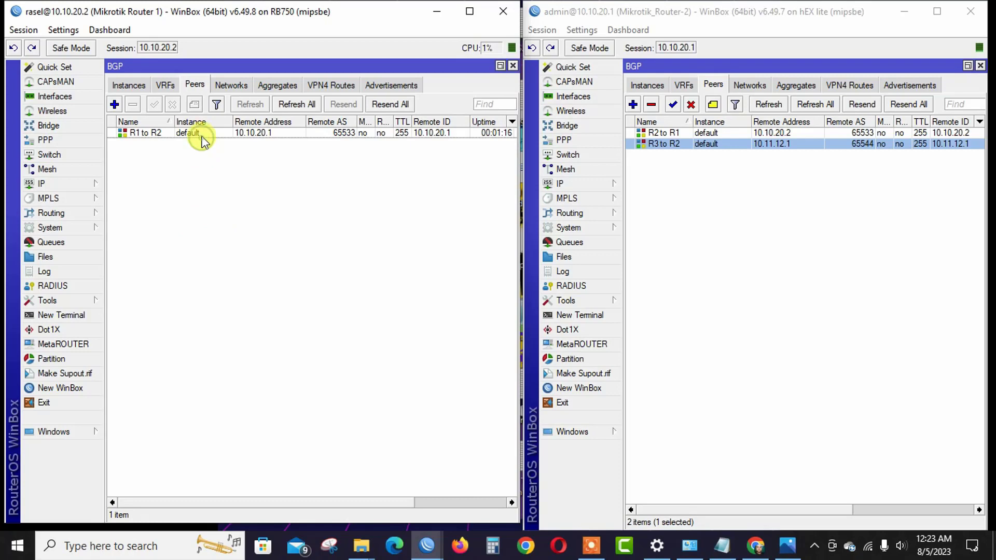
double_click(201, 136)
left_click(238, 215)
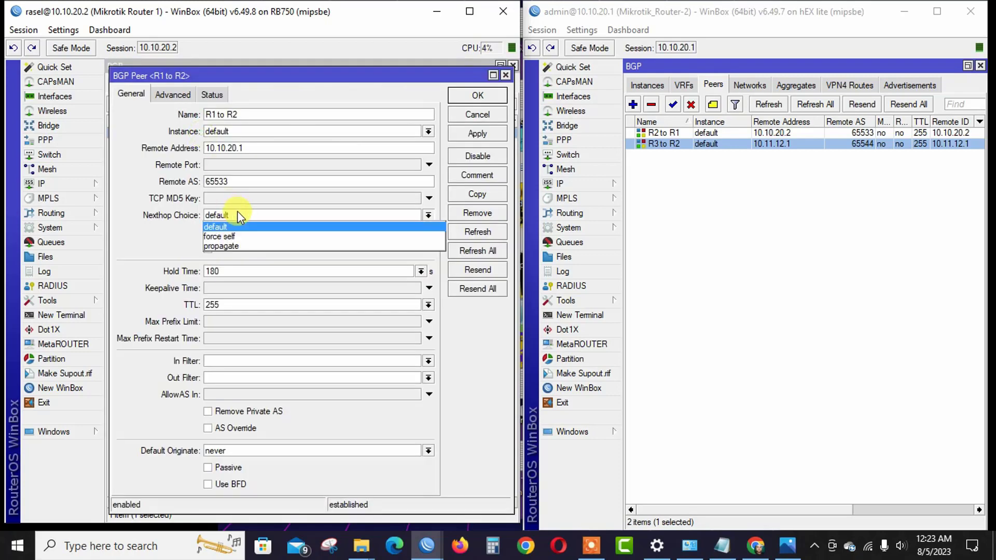
left_click(229, 236)
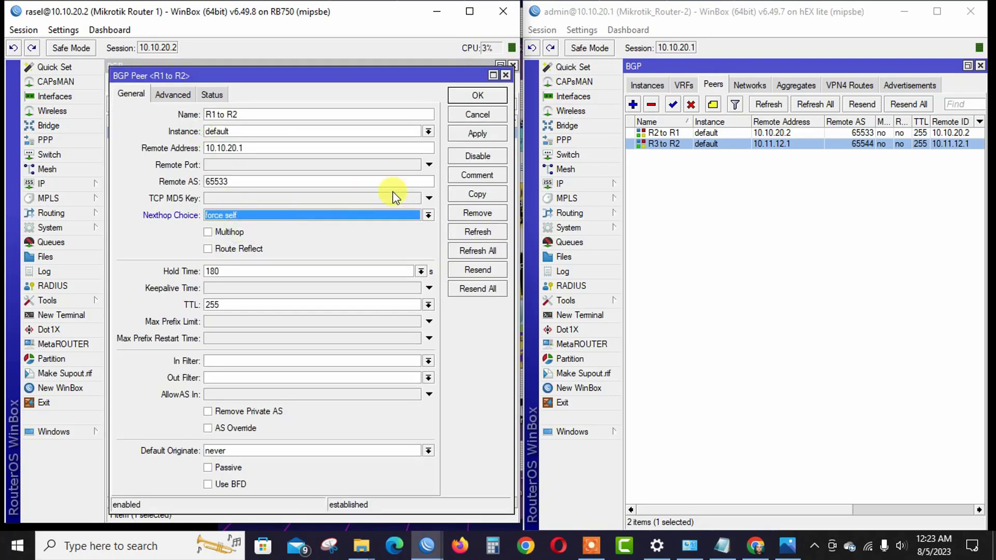
left_click(466, 138)
left_click(464, 95)
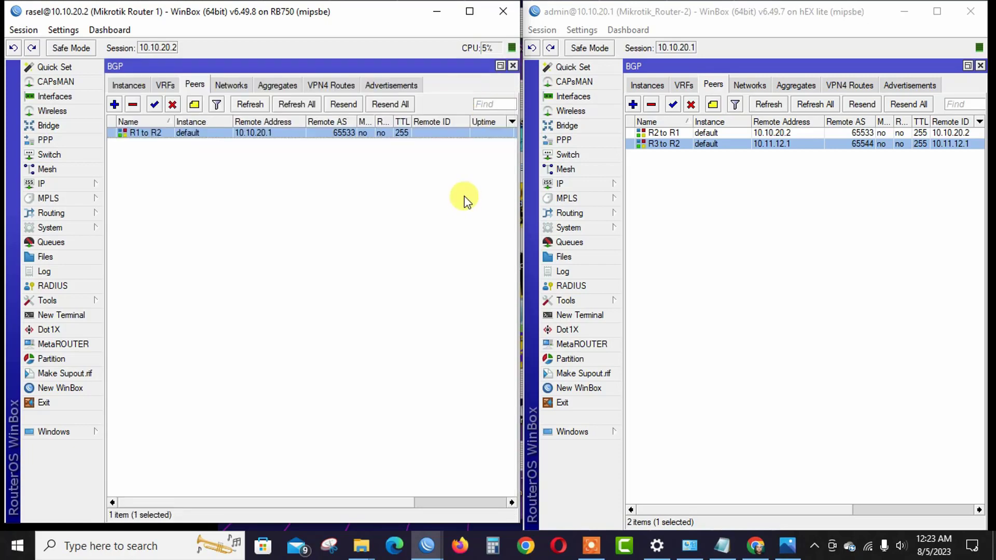
Switch to Router 3's WinBox session and show its BGP peers
mouse_move(432, 545)
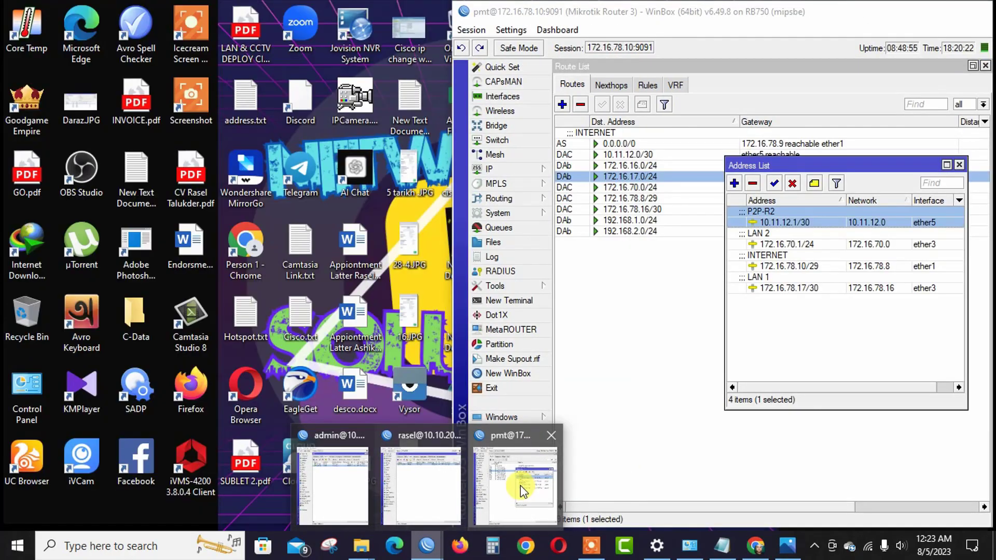
left_click(521, 486)
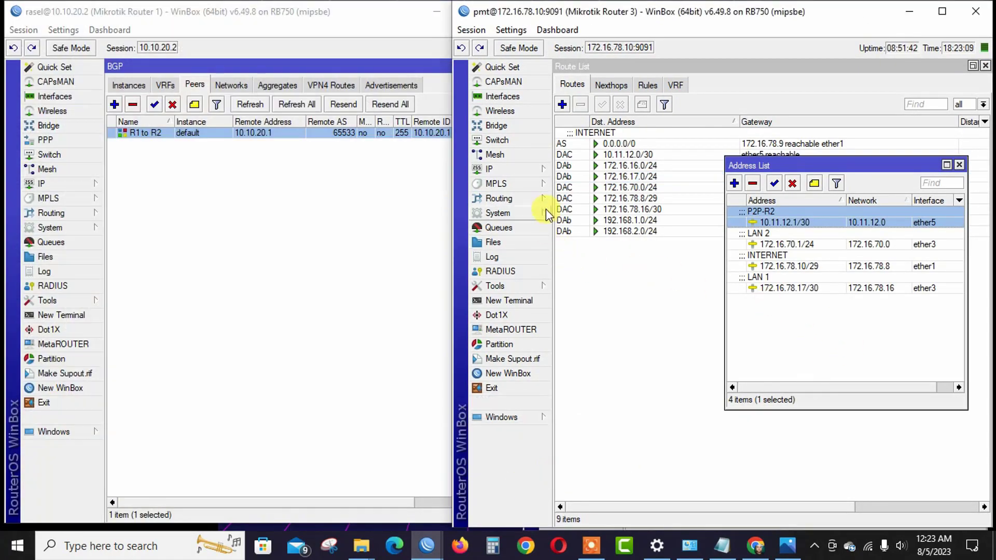
left_click(539, 198)
left_click(578, 212)
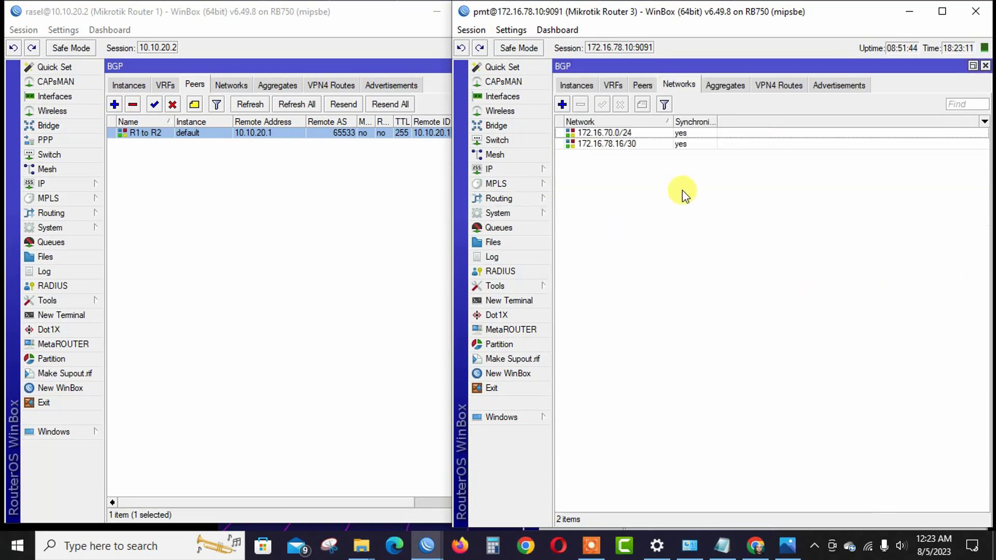
left_click(643, 87)
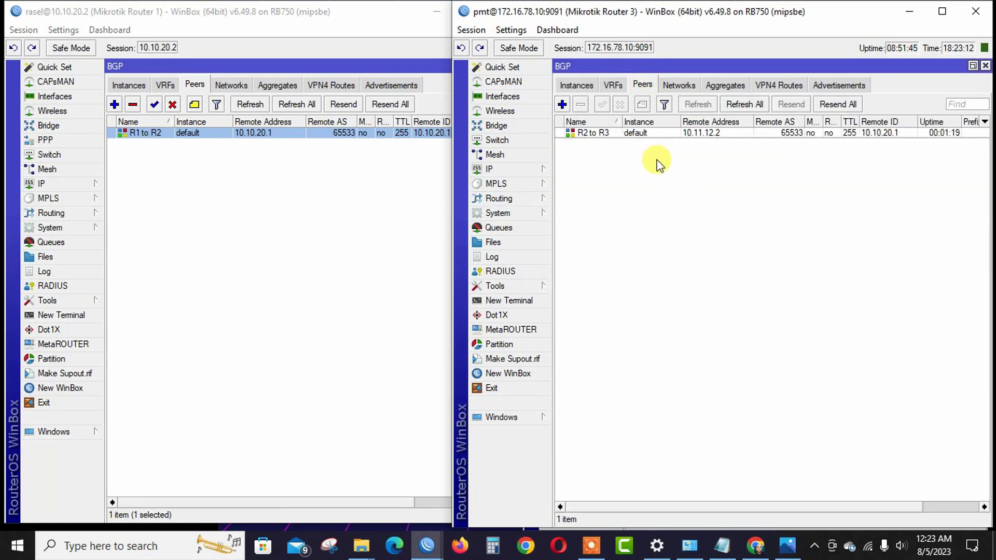
Set the nexthop choice of Router 3's "R2 to R3" BGP peer to force self, save the peer and minimize Router 3's window
double_click(635, 133)
left_click(710, 223)
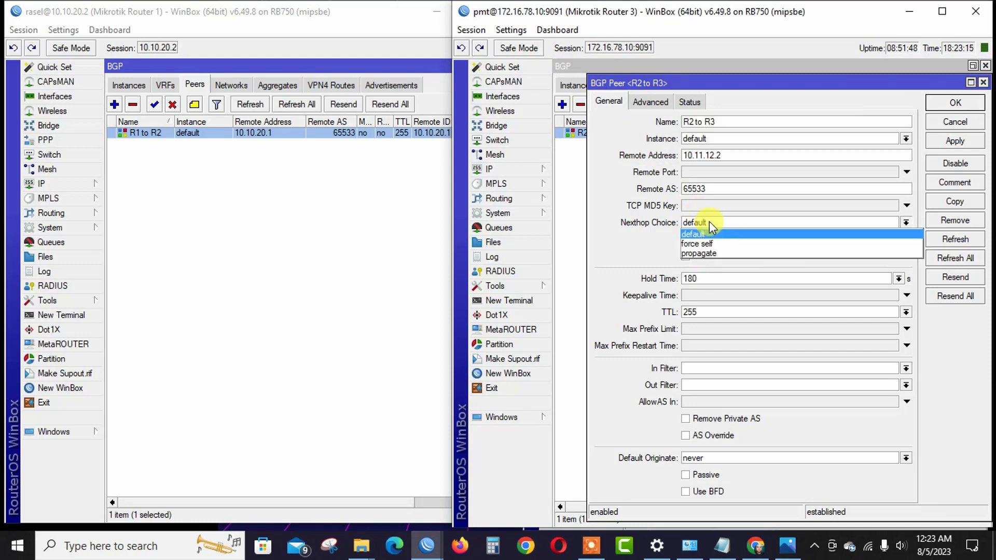
left_click(705, 243)
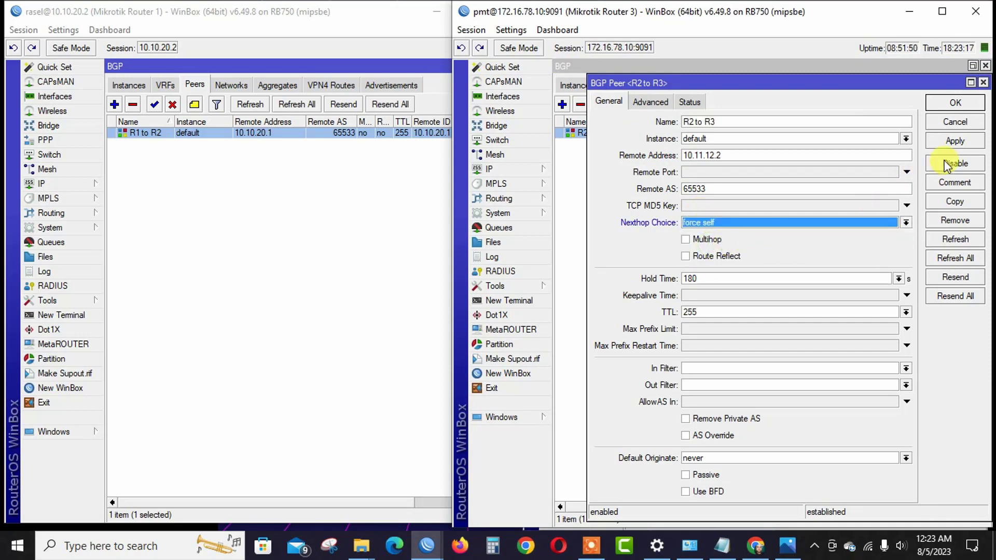
left_click(955, 141)
left_click(954, 103)
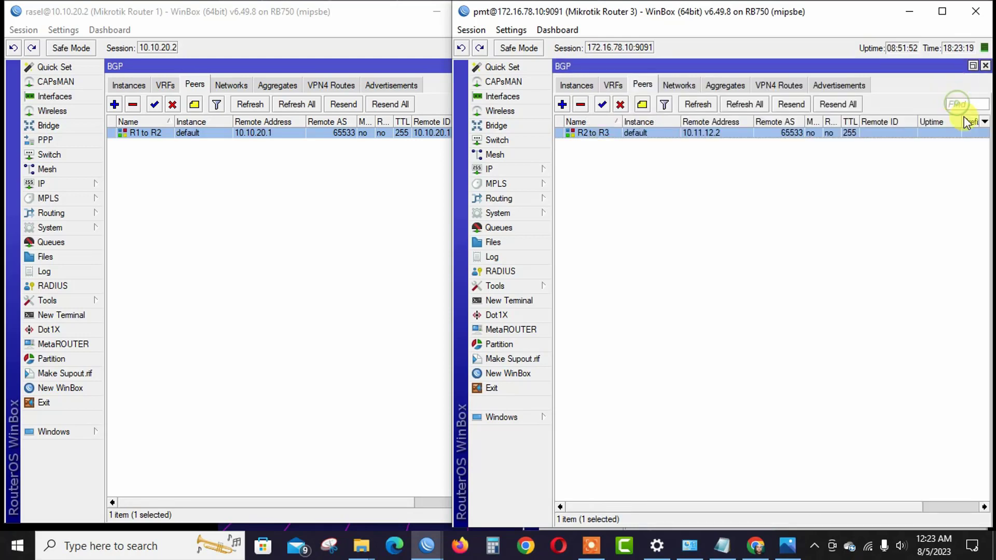
left_click(908, 16)
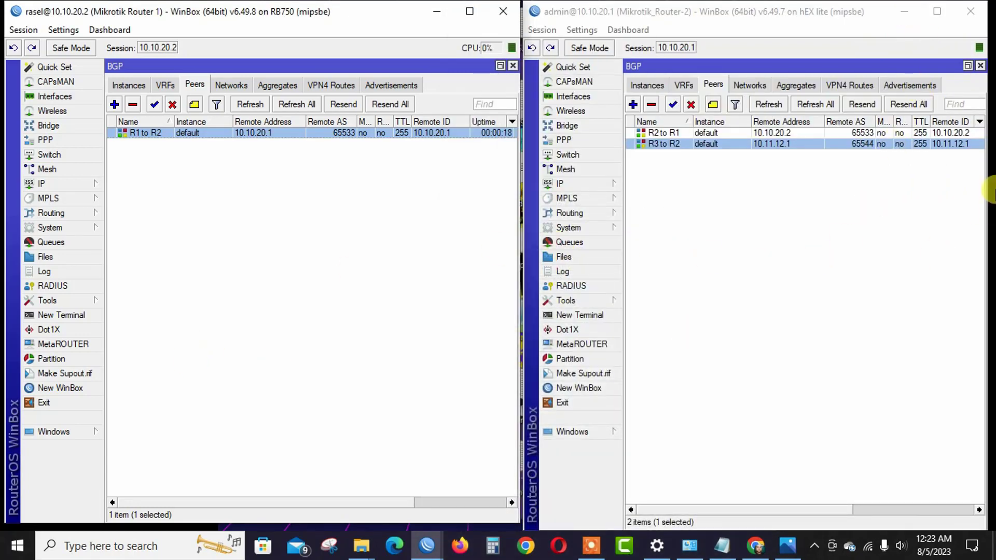
left_click(604, 186)
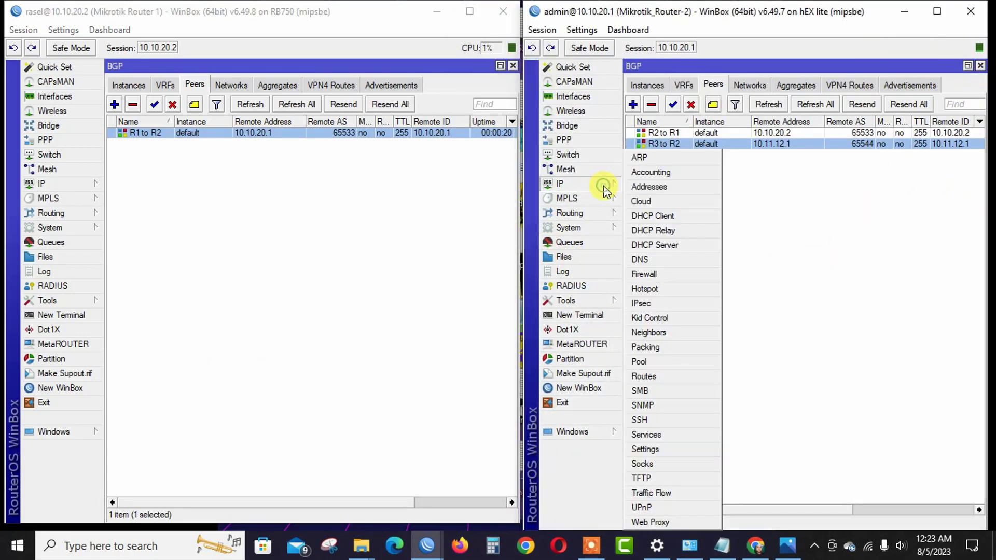
left_click(657, 391)
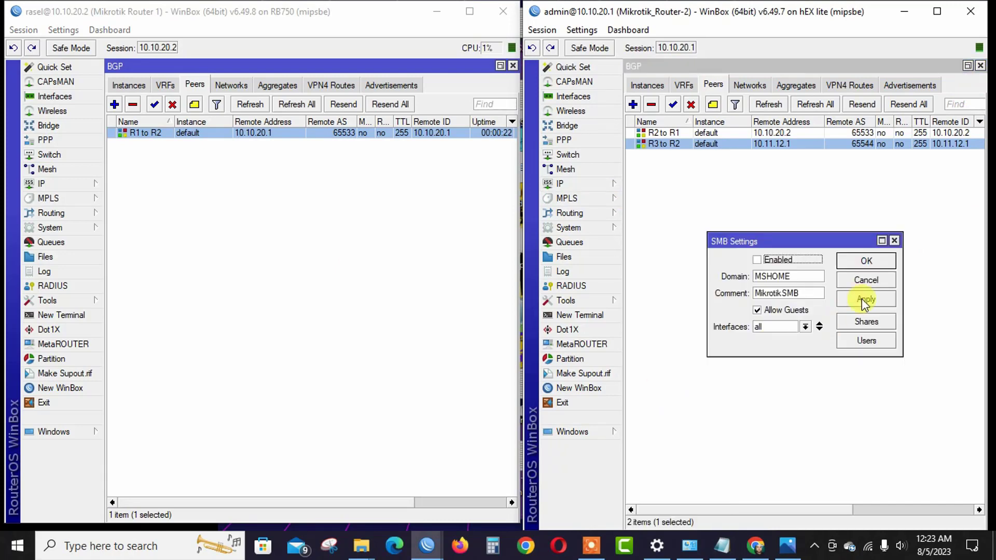
left_click(879, 263)
Open Router 2's route list and check the gateways of its BGP routes to the 172.16.70.0/24, 172.16.78.16/30 and 192.168.x.0/24 networks
left_click(573, 186)
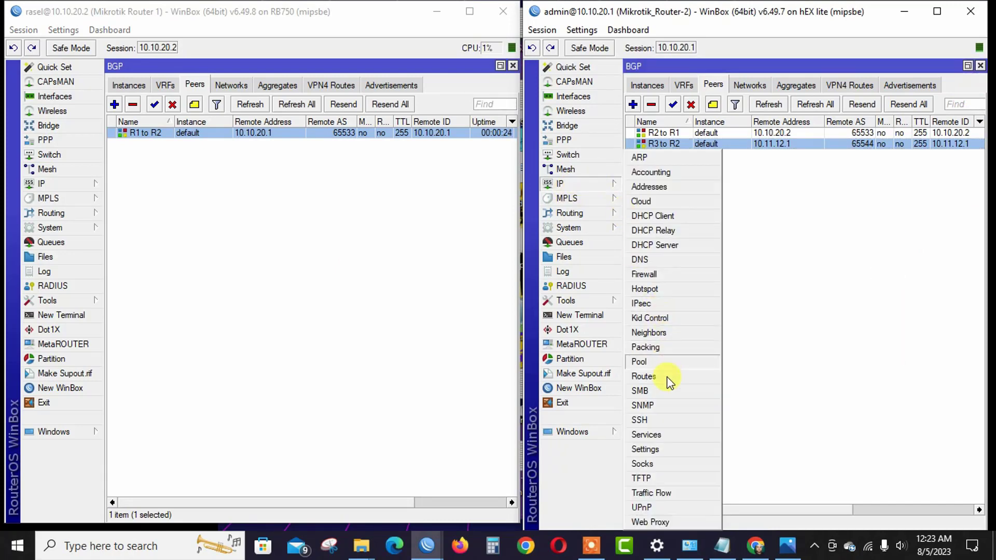
left_click(643, 375)
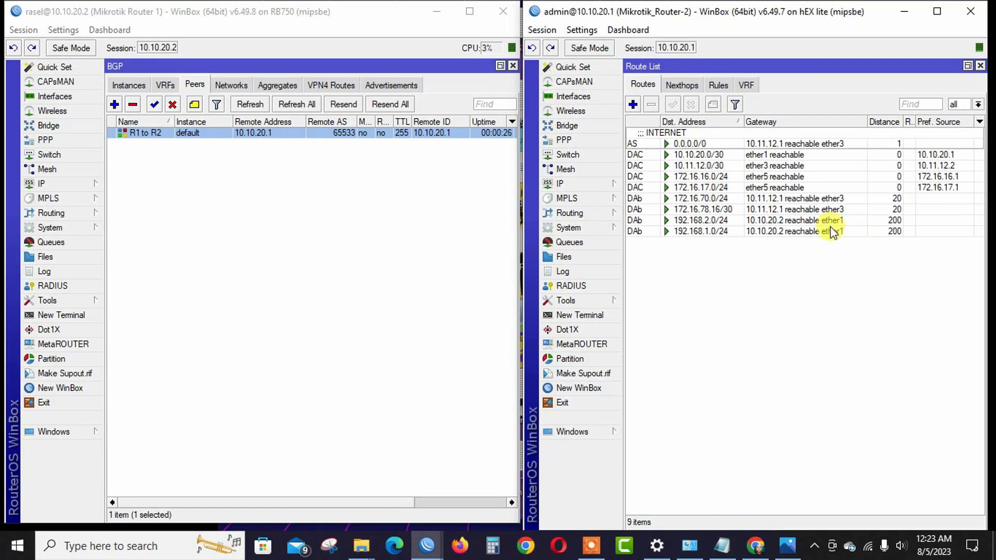
left_click(830, 232)
left_click(830, 209)
left_click(830, 199)
left_click(830, 213)
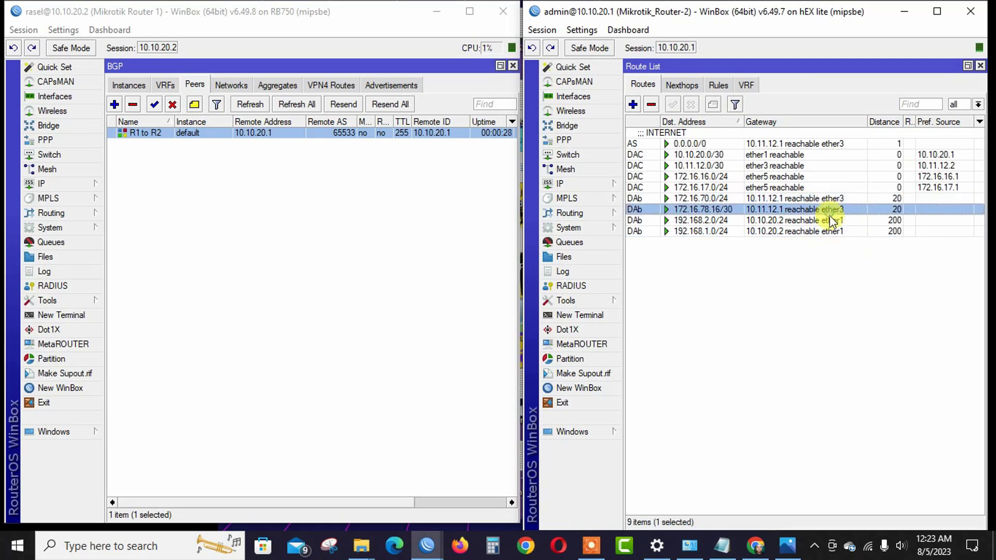
left_click(826, 220)
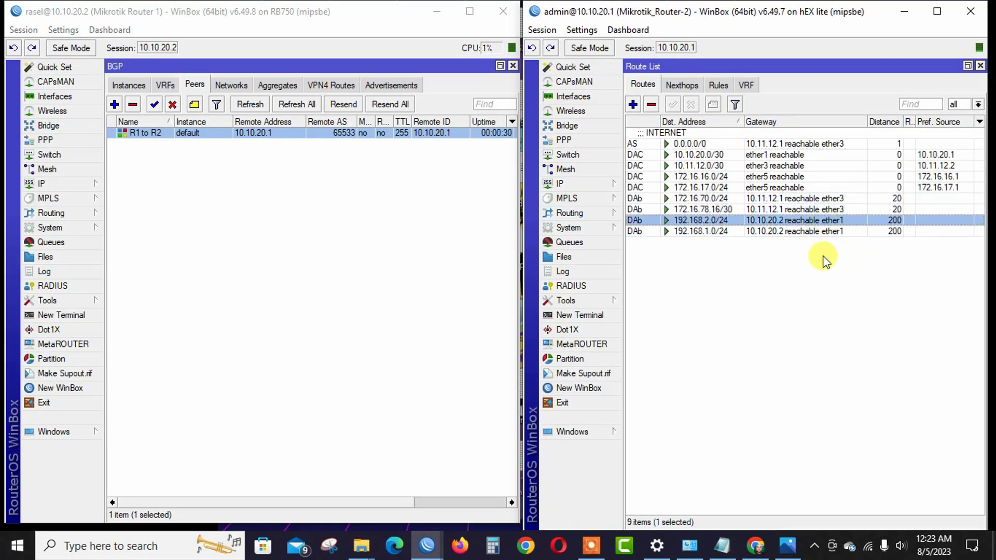
Open Router 1's route list and check the gateways of its BGP routes, including 172.16.16.0/24 and 172.16.17.0/24
left_click(62, 183)
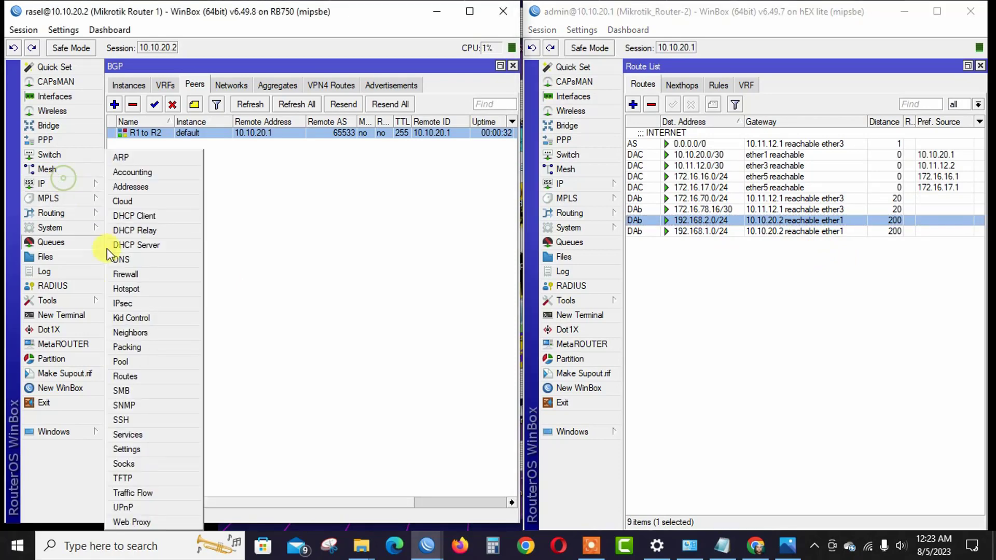
left_click(148, 377)
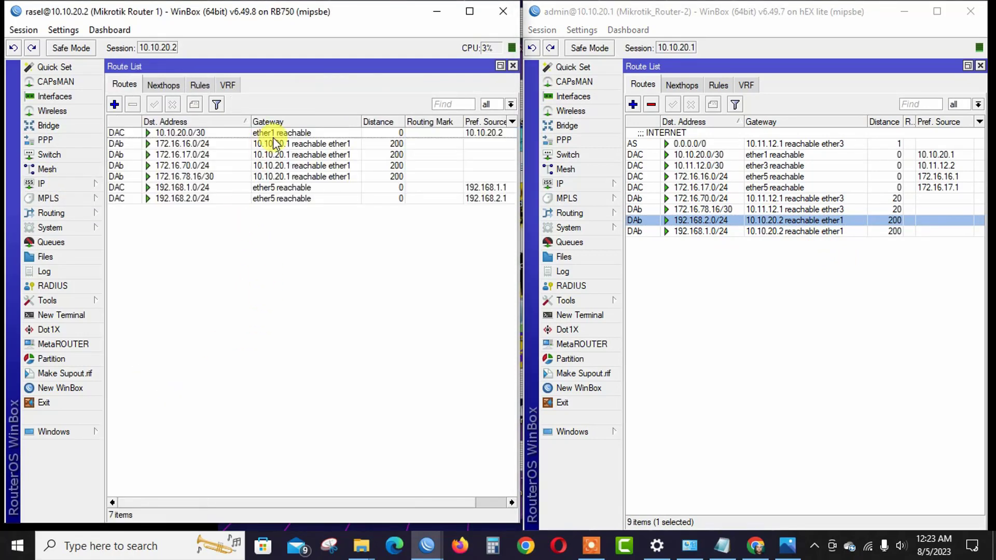
left_click(313, 146)
left_click(315, 155)
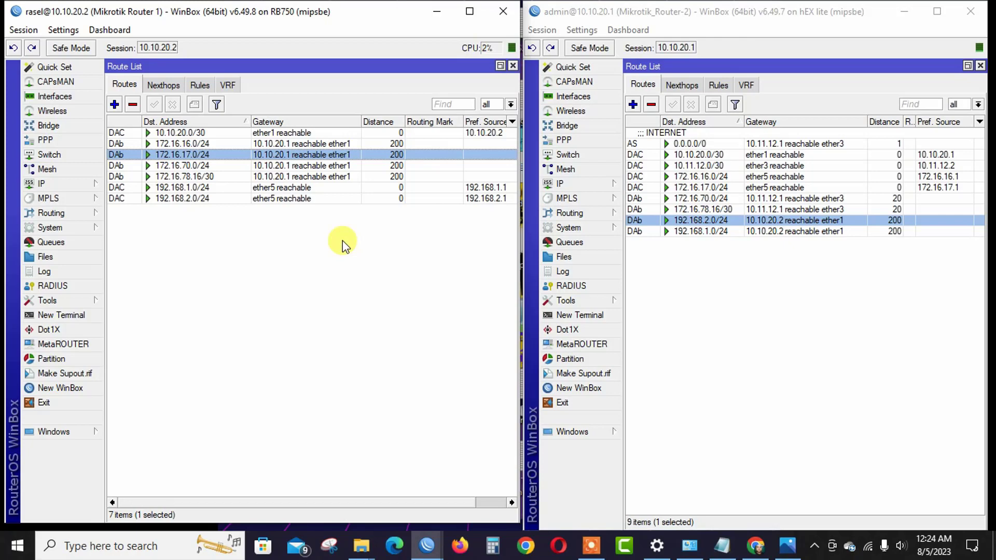
left_click(590, 549)
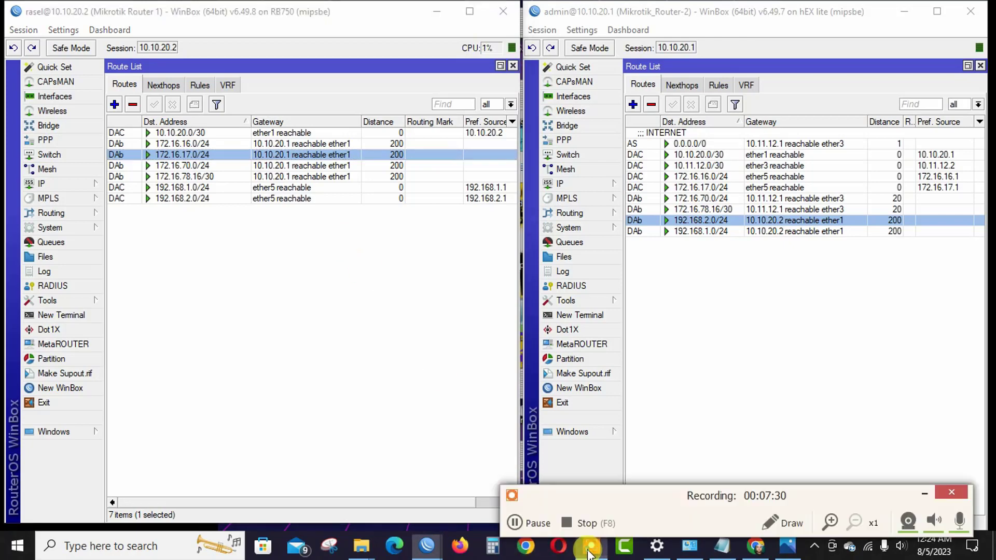